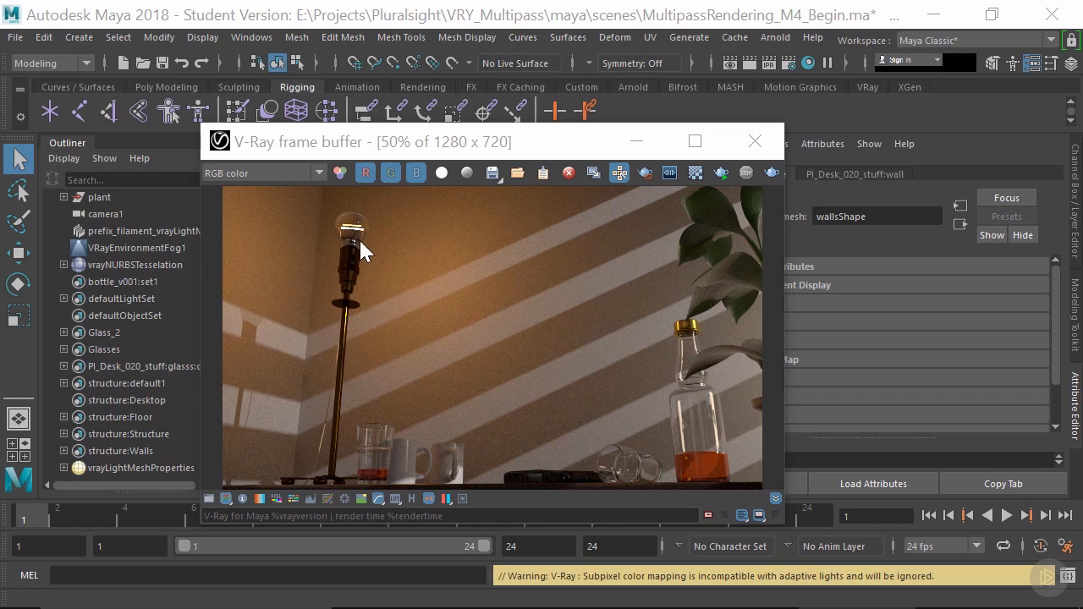
- Check which render elements are available in the V-Ray frame buffer's channel list, and clear the frame buffer from the Outliner
left_click(254, 174)
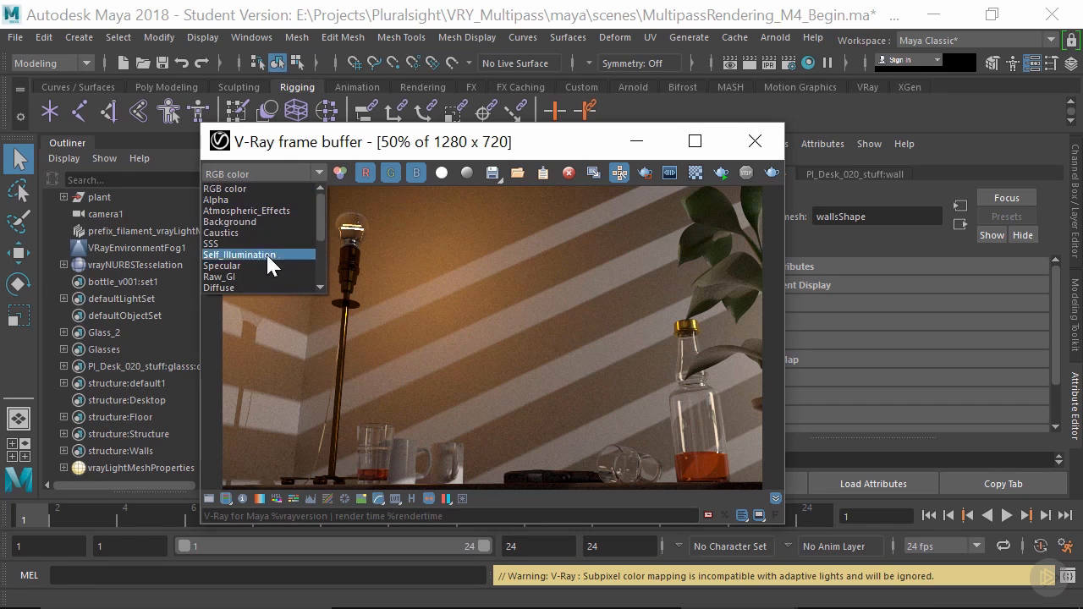
left_click_drag(322, 215, 313, 189)
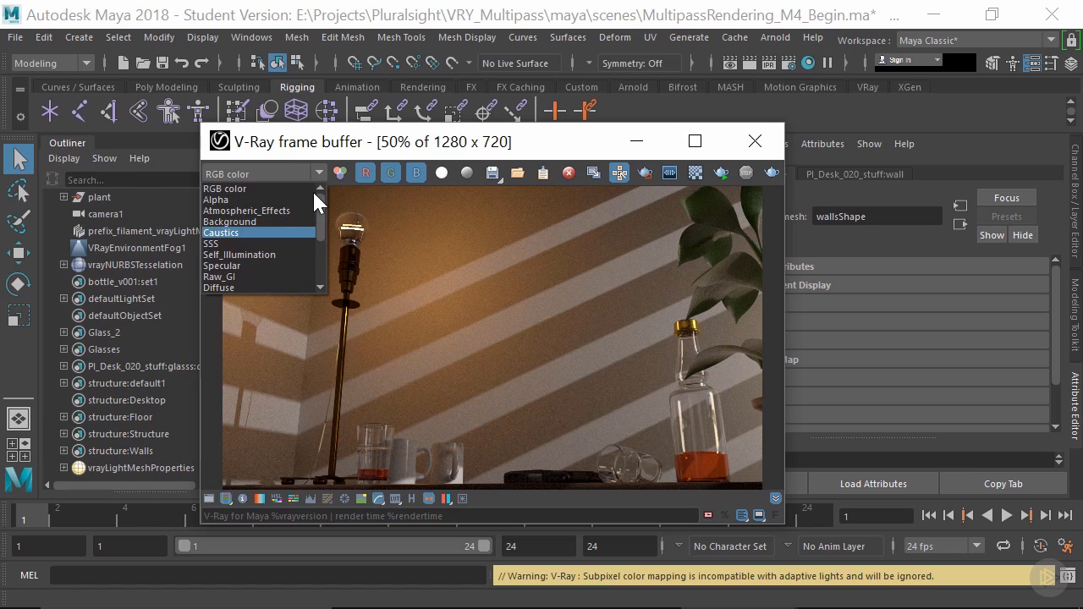
left_click(443, 266)
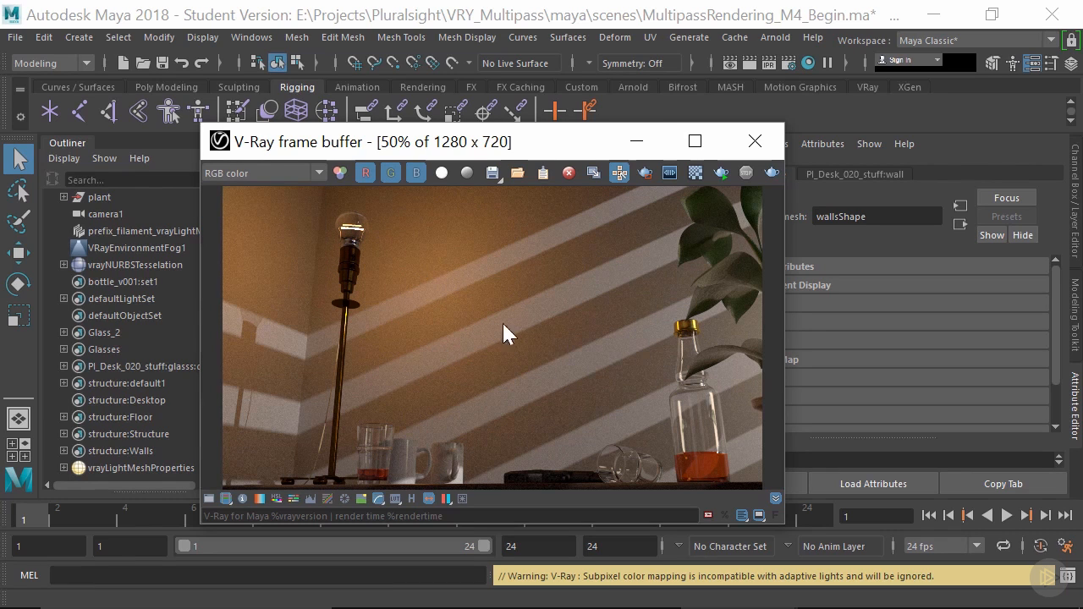
left_click_drag(282, 150, 701, 192)
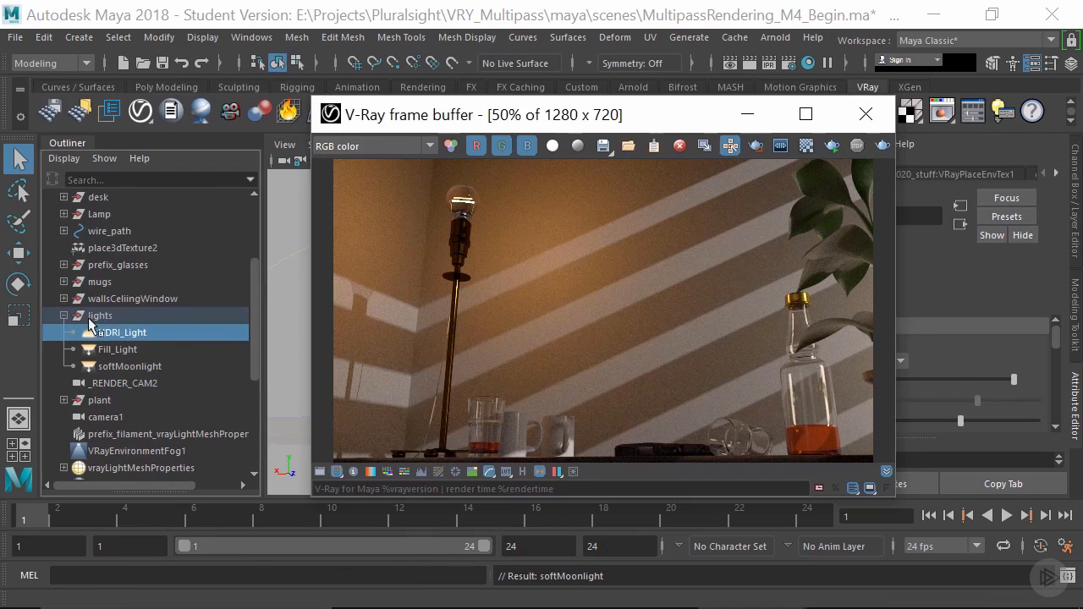
- Inspect softMoonlight, Fill_Light and HDRI_Light in the scene's lights group
left_click(120, 318)
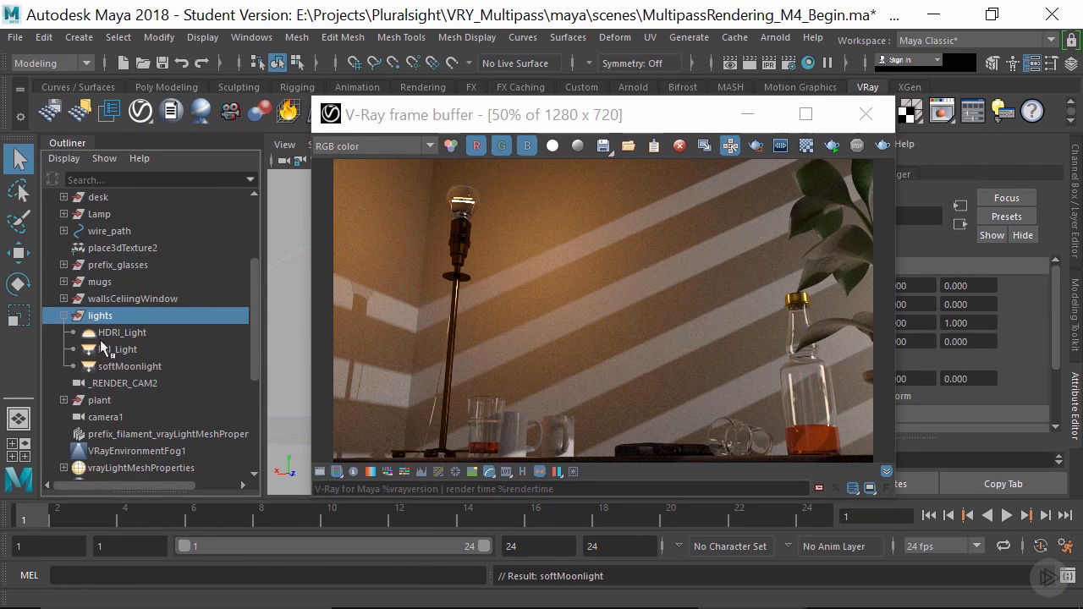
left_click(165, 367)
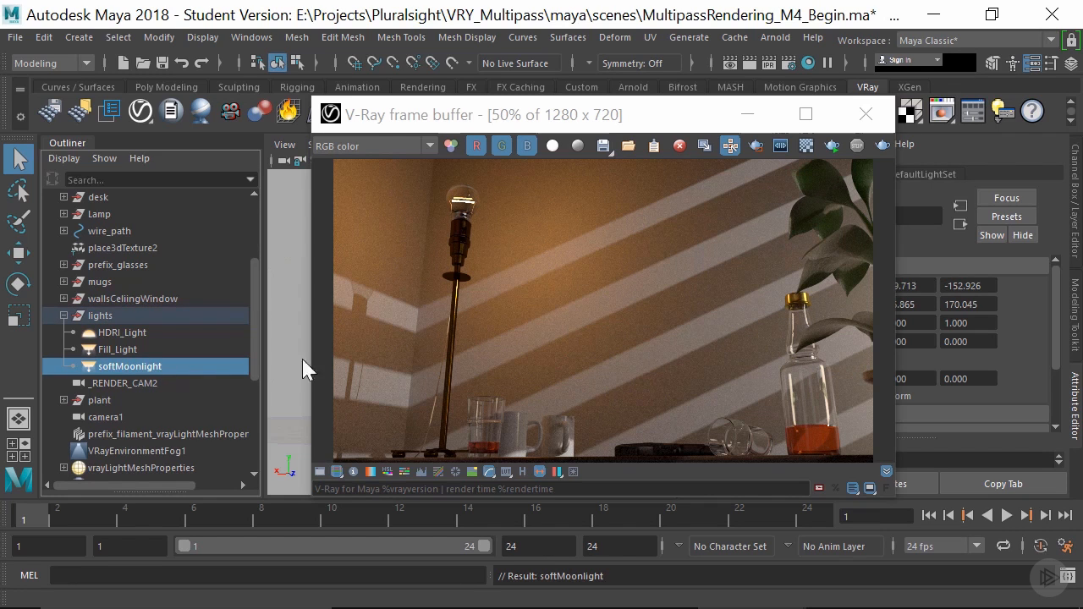
left_click(117, 352)
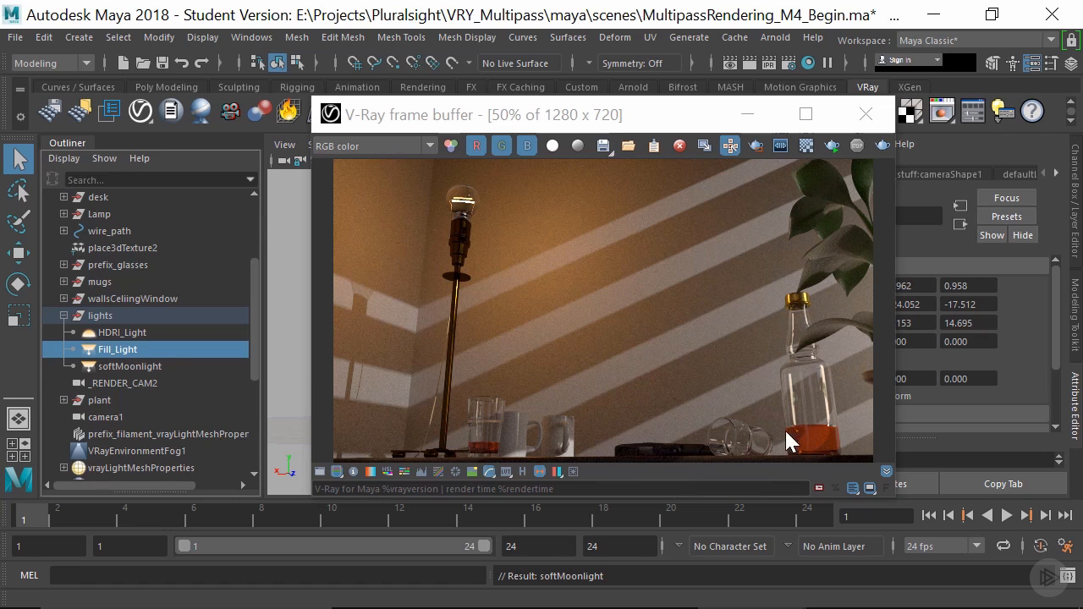
left_click(135, 334)
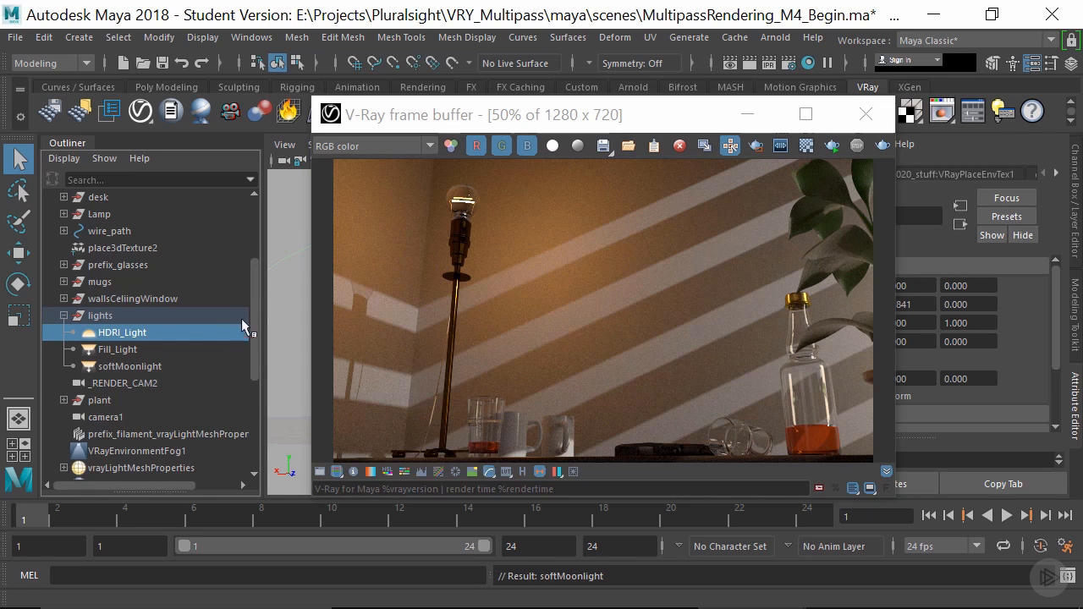
- Expand the Lamp group and its Bulb_Holder, and inspect Bulb, VRayLightSphere_bulb and prefix_bulbFilament
scroll(139, 359, "down", 3)
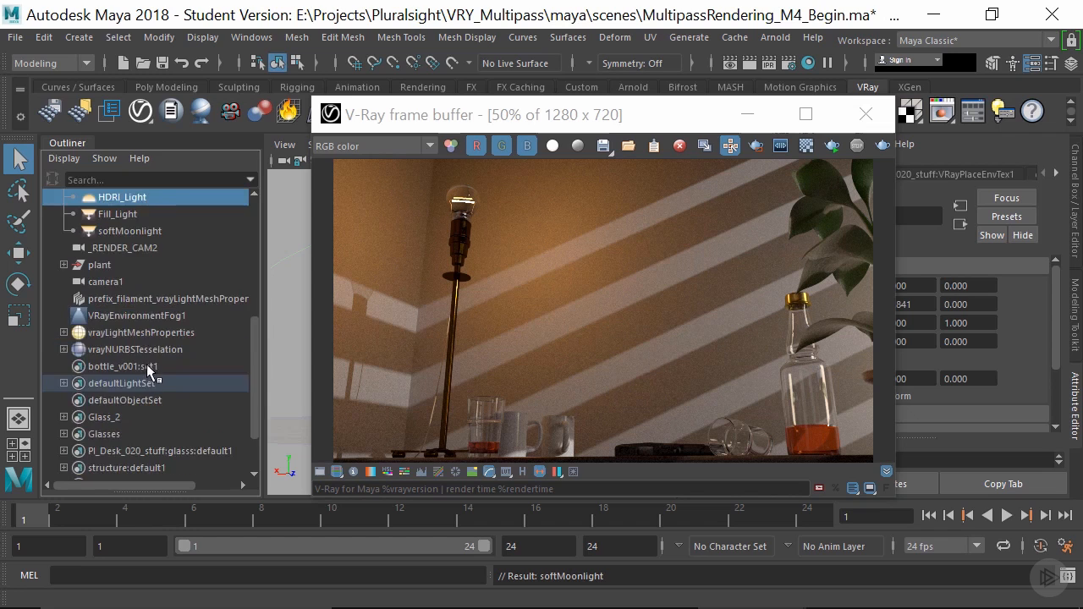
scroll(153, 355, "up", 5)
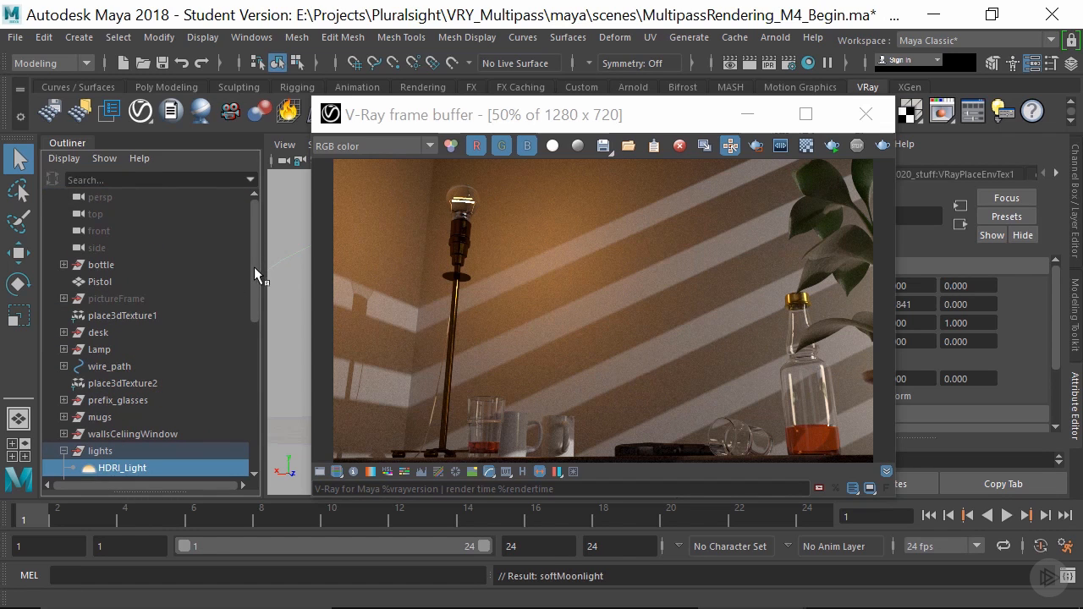
left_click_drag(254, 266, 242, 290)
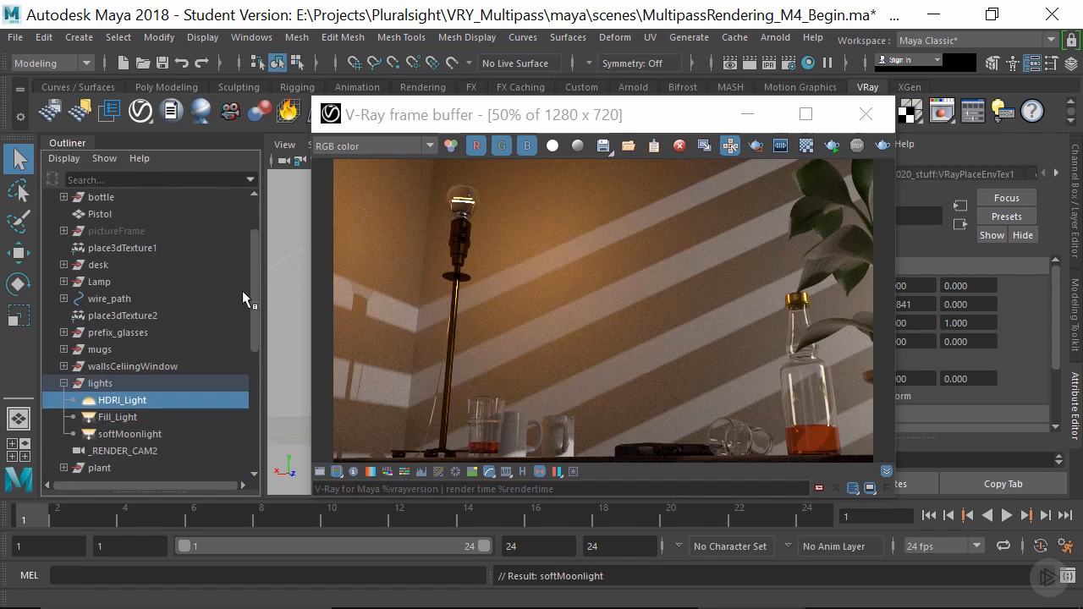
left_click(63, 282)
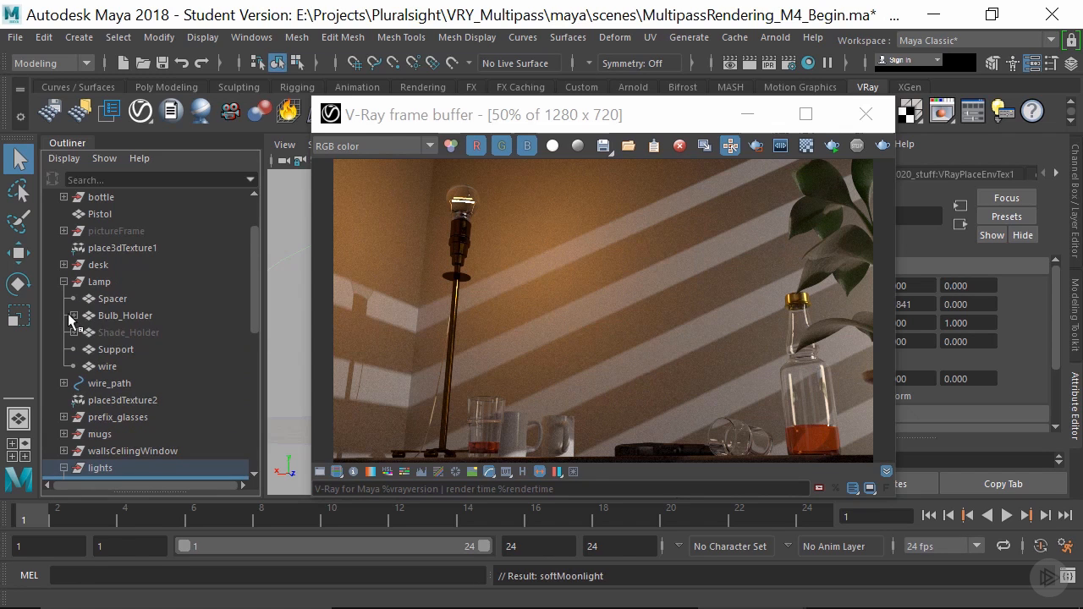
left_click(74, 316)
left_click(98, 332)
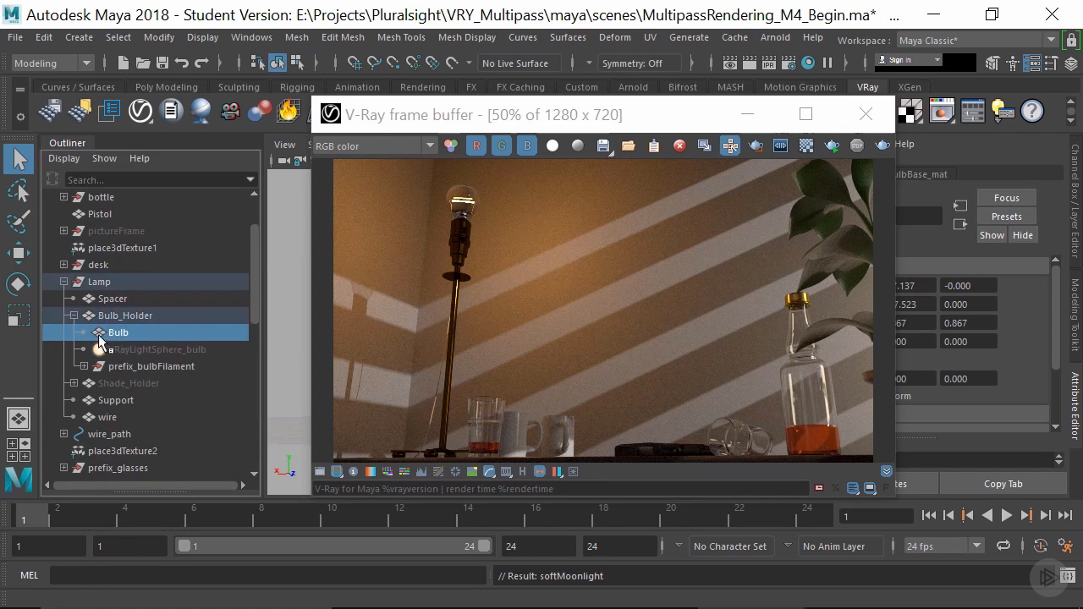
left_click(128, 350)
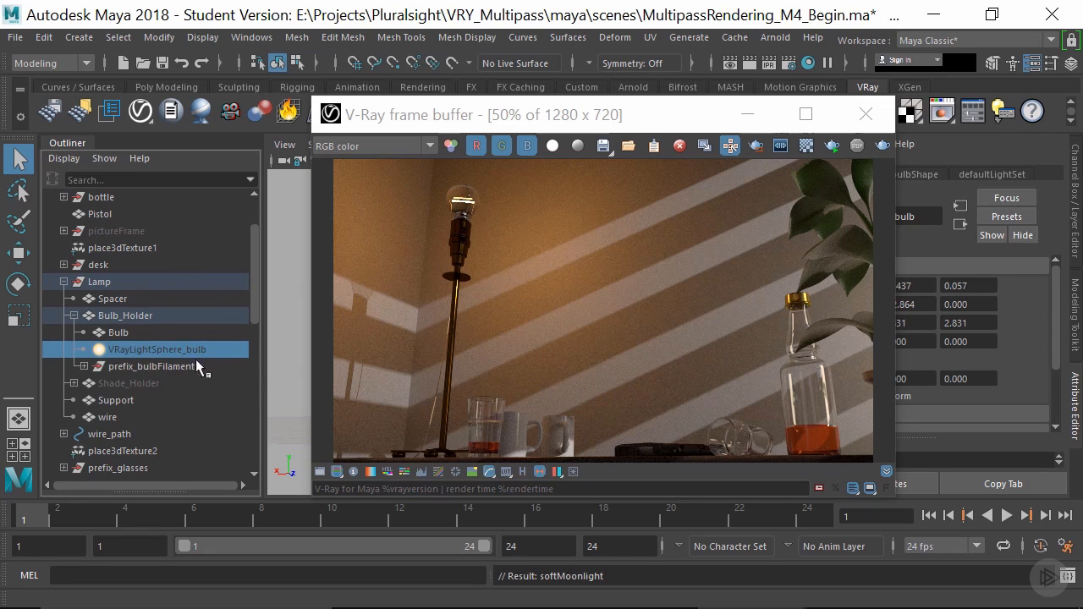
left_click(119, 333)
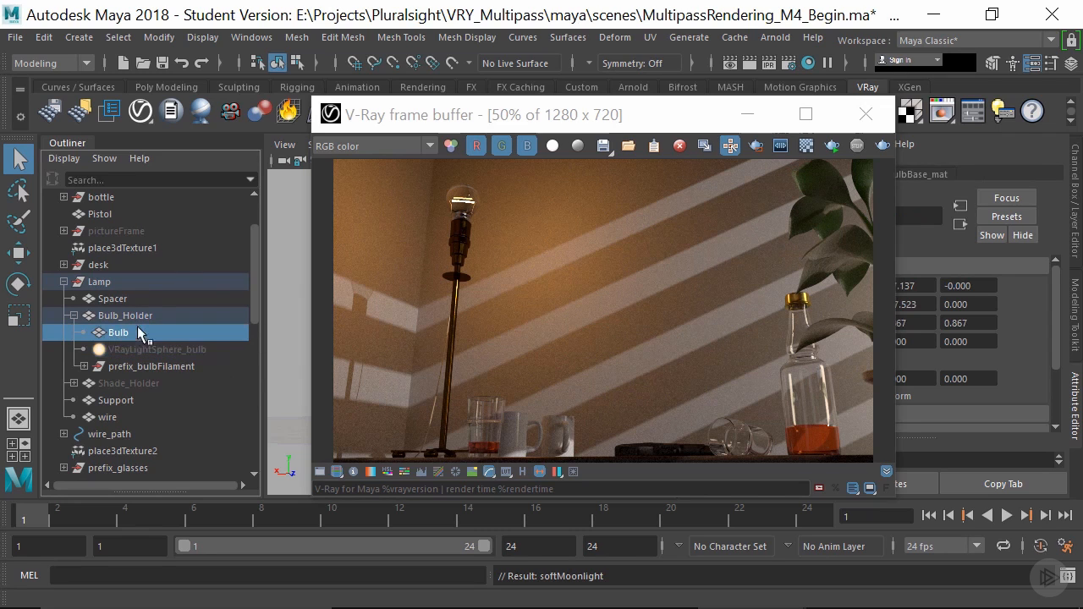
left_click(172, 368)
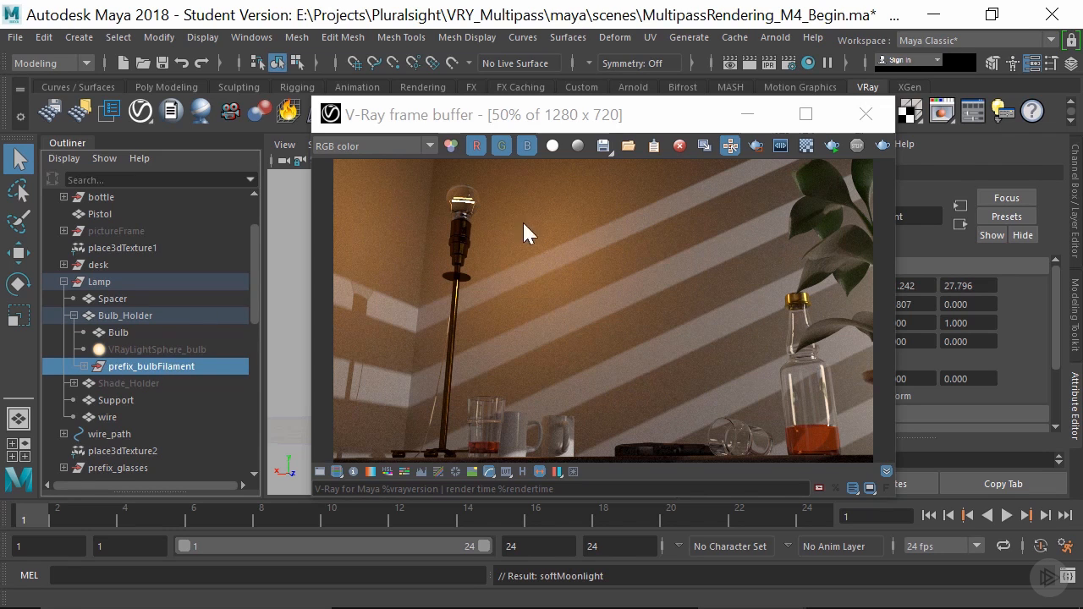
- Expand prefix_bulbFilament and inspect its filamentHolder and filamentHolder1 meshes
left_click(83, 365)
left_click(173, 385)
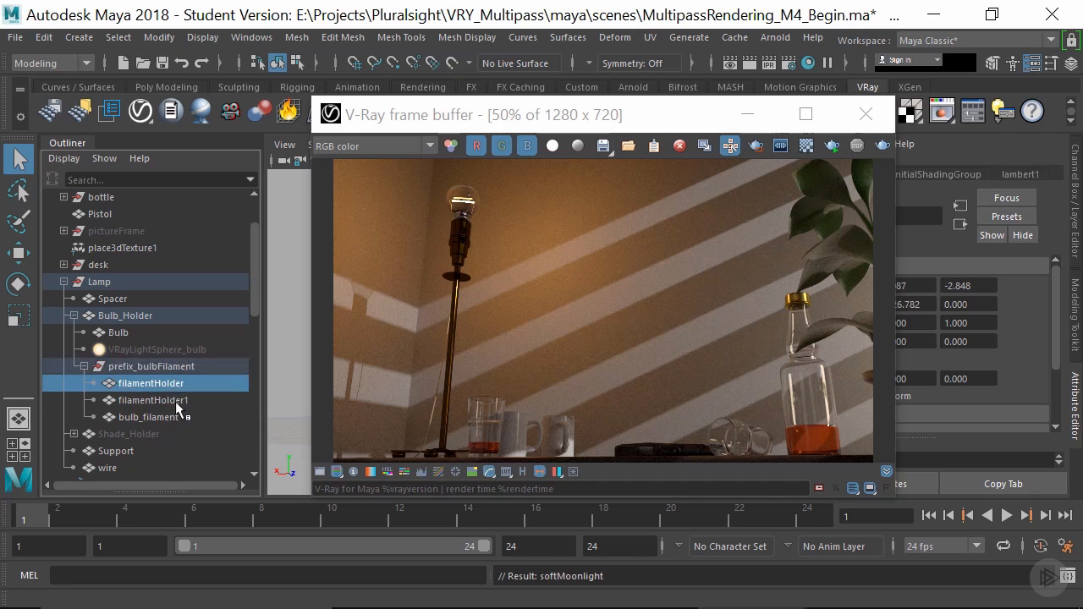
left_click(177, 403)
- Uncover the viewport and frame the lamp's bulb for a close-up view
left_click_drag(384, 118, 674, 208)
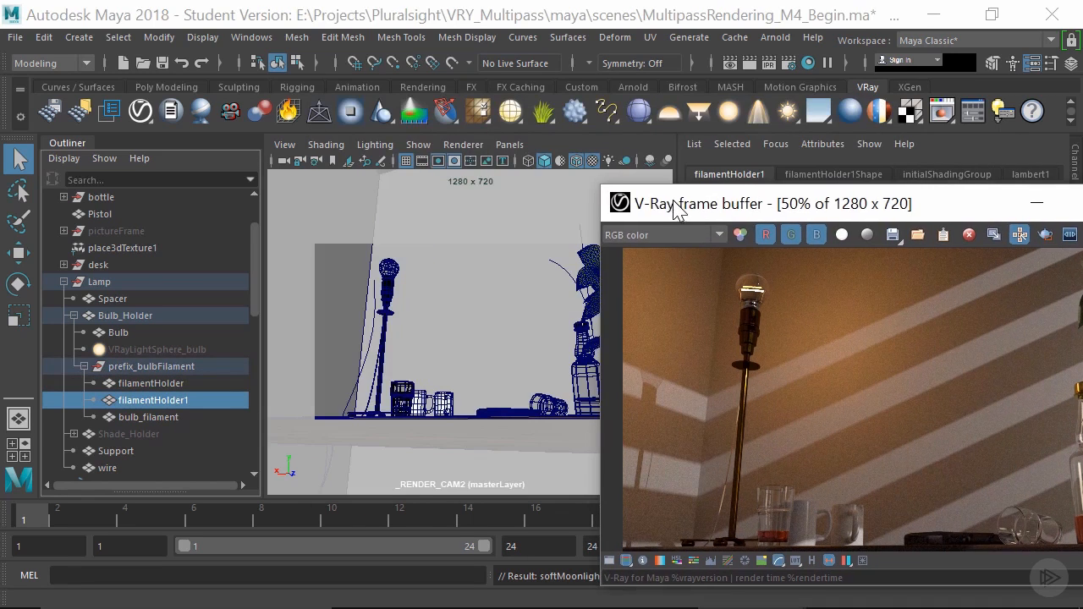
left_click(389, 271)
key("f")
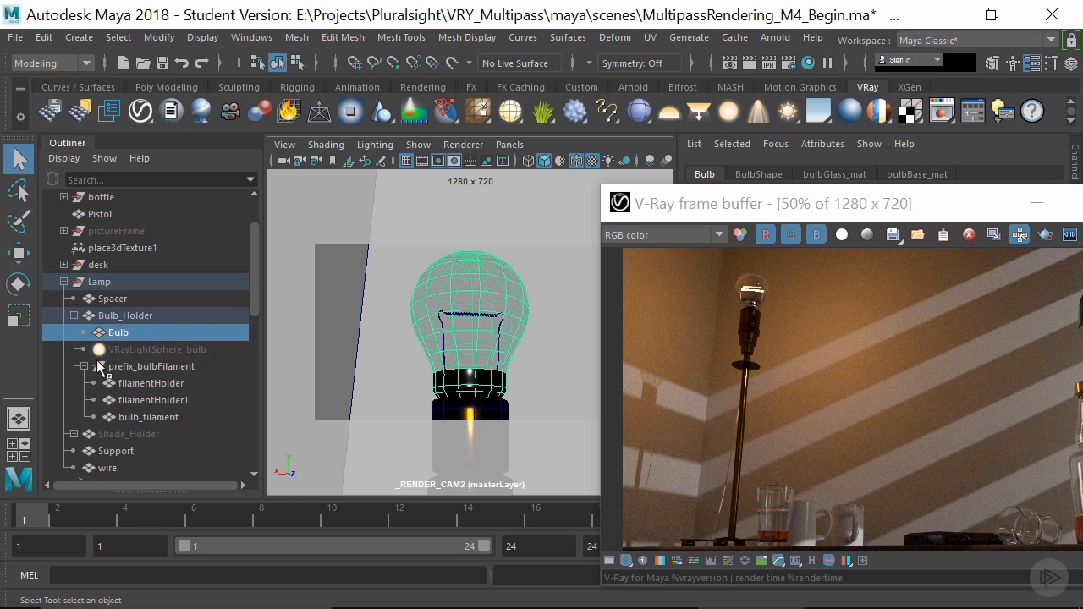
- Select bulb_filament and examine its vrayLightMeshProperties settings
left_click(148, 417)
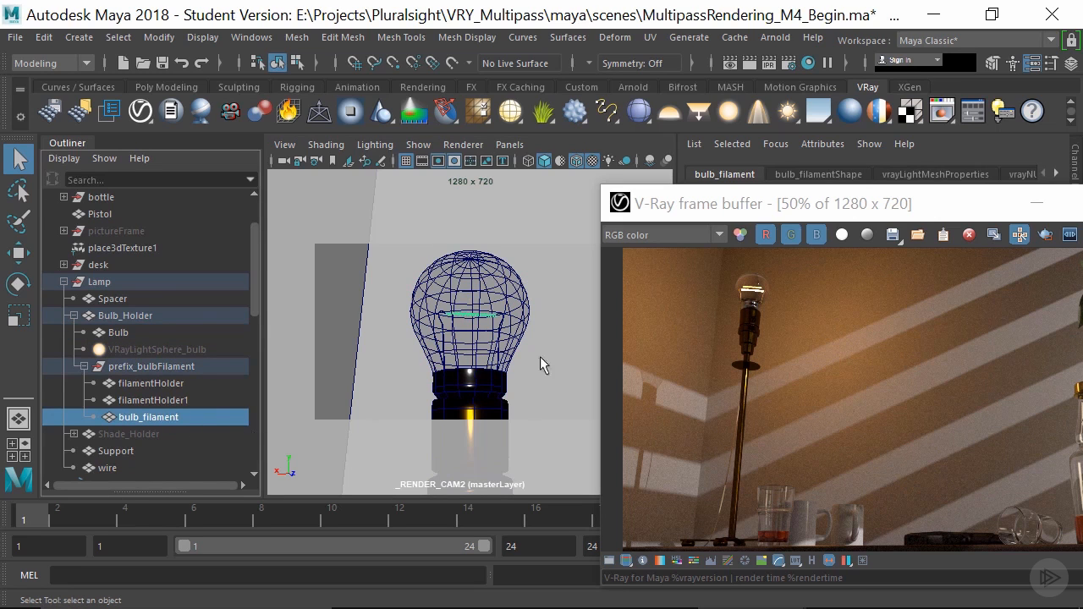
left_click_drag(903, 213, 737, 286)
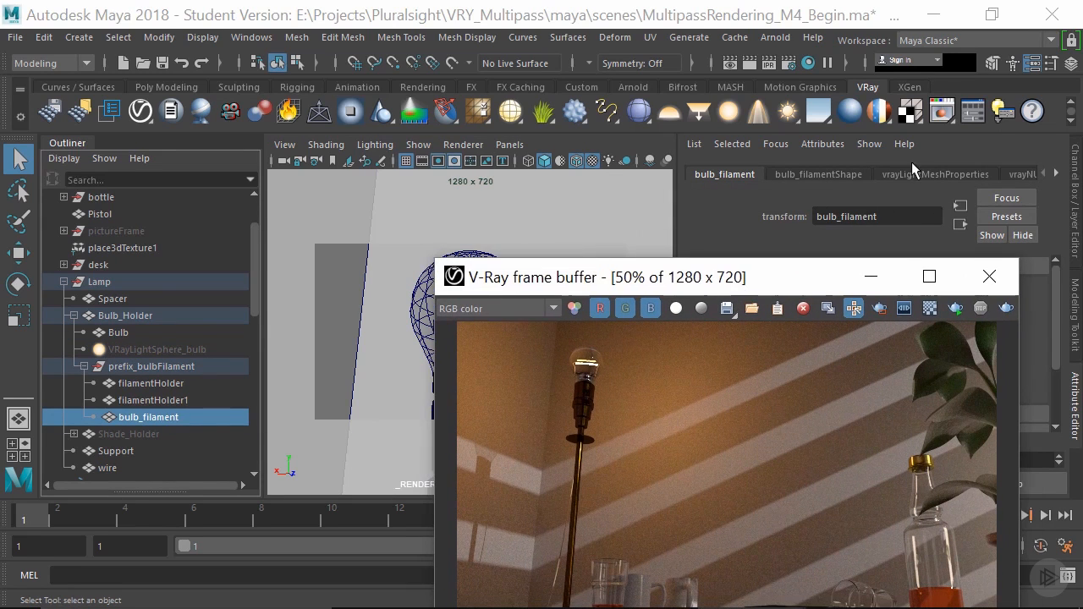
left_click(913, 173)
left_click_drag(541, 279, 733, 341)
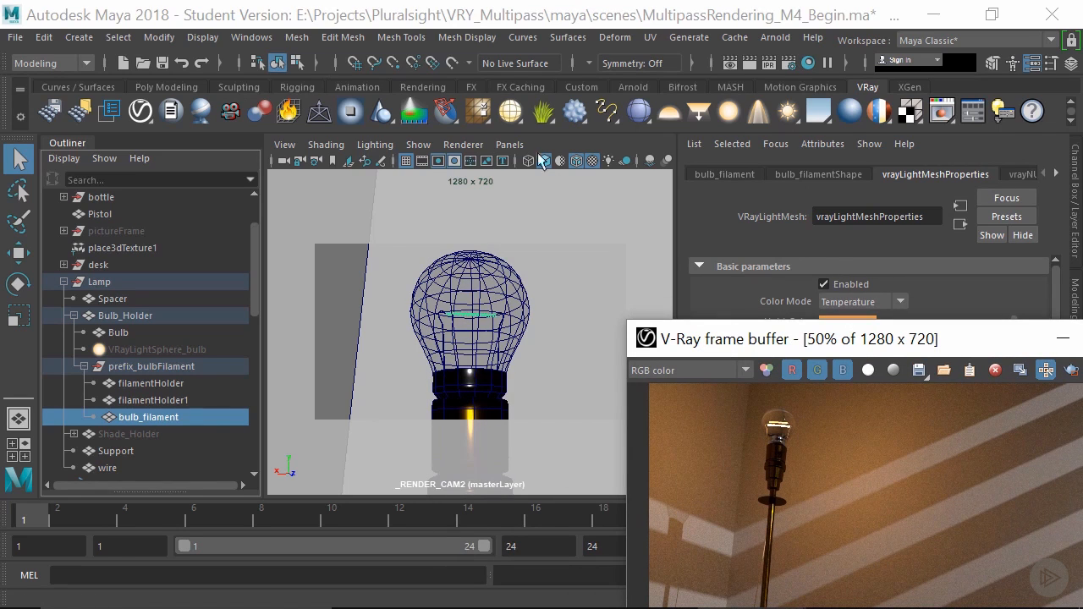
- Try assigning new mesh light properties to bulb_filament, undo the assignment, and review the options for turning meshes into lights
left_click(521, 120)
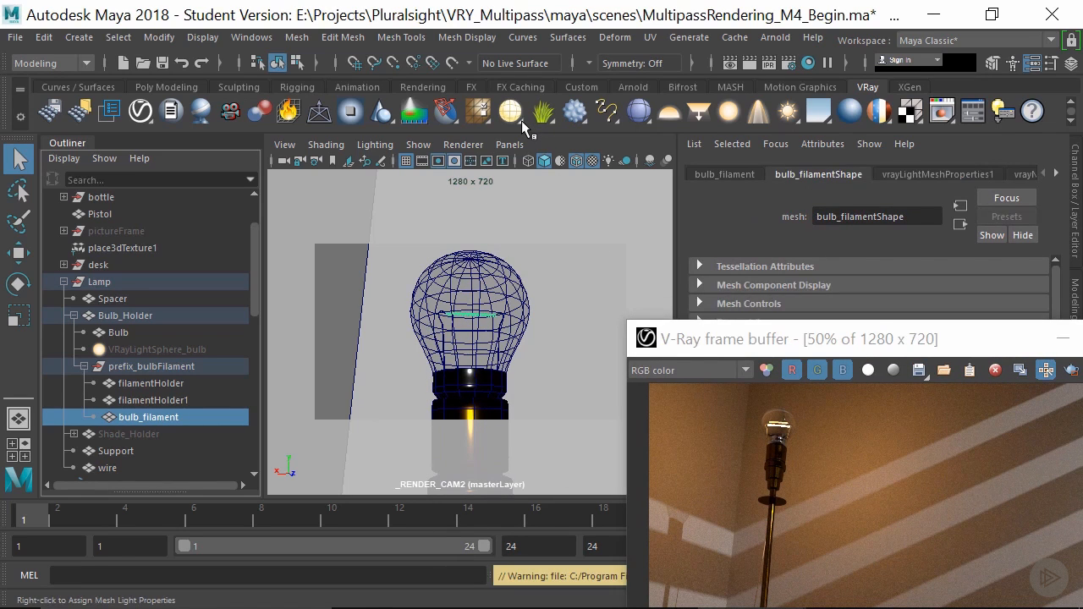
key("ctrl+z")
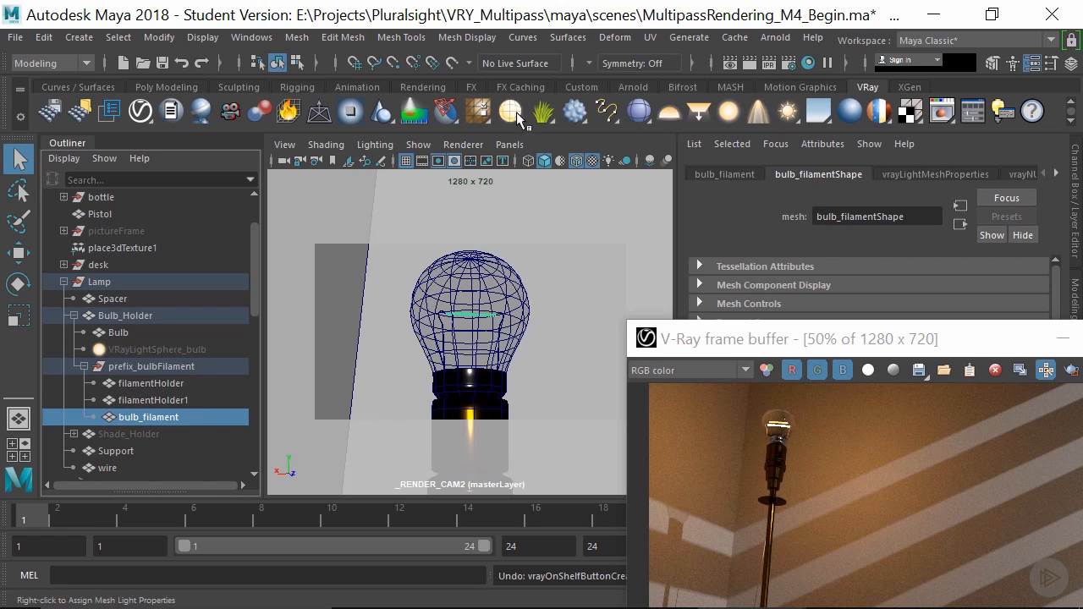
right_click(516, 111)
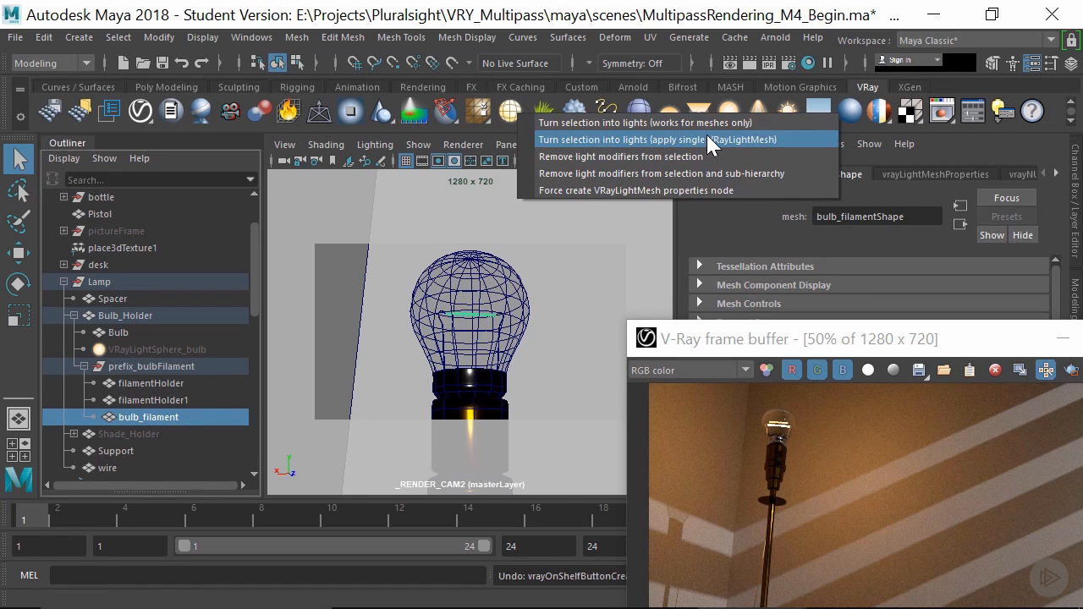
left_click(752, 240)
- Locate the vrayLightMeshProperties node in the Outliner and bring the V-Ray frame buffer back into full view
scroll(182, 406, "down", 9)
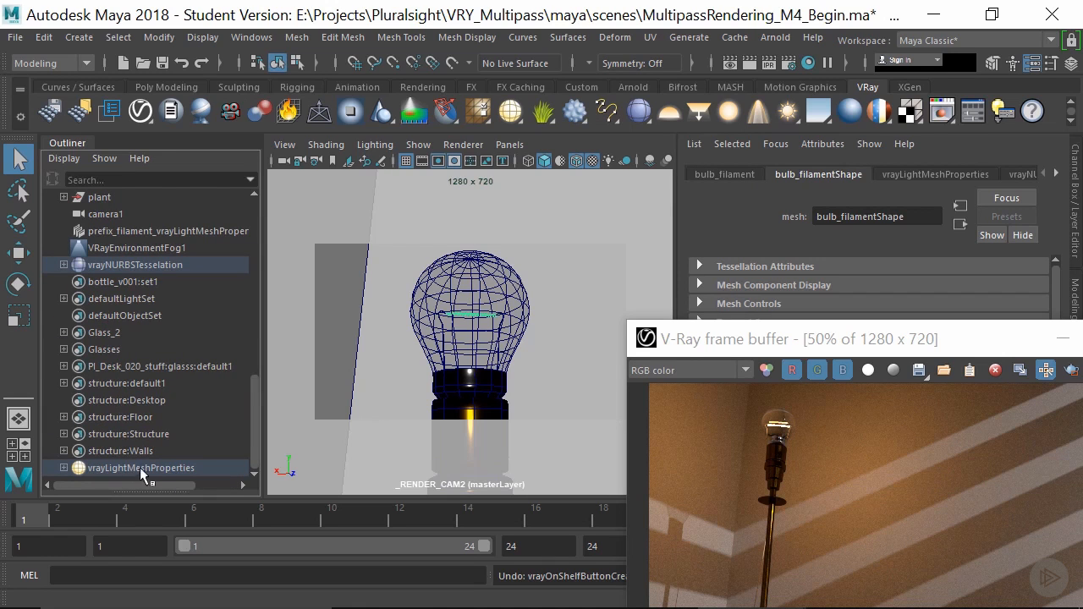
left_click_drag(711, 338, 387, 188)
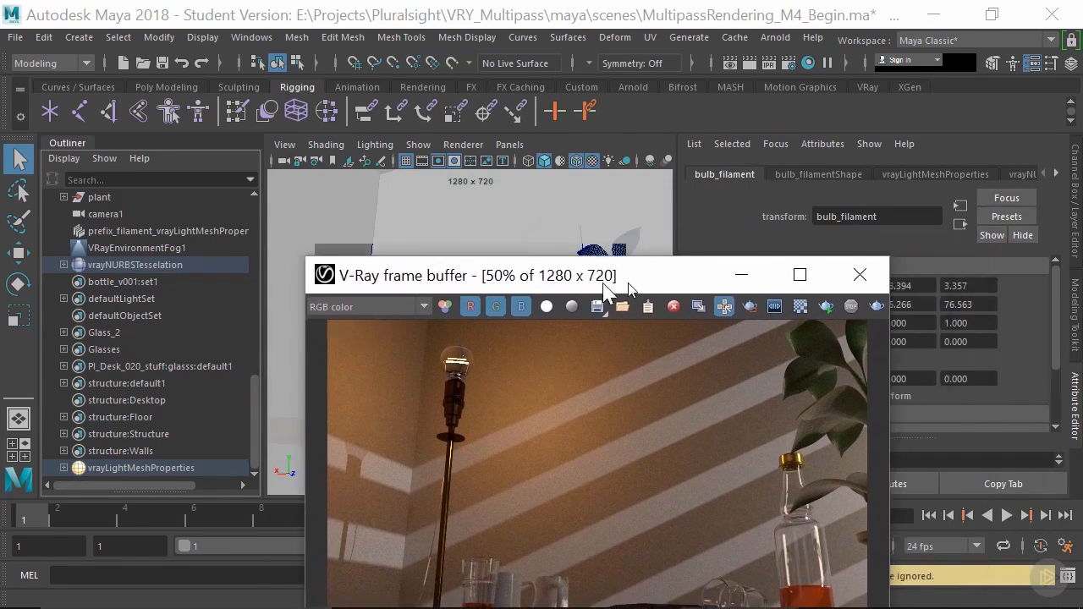
left_click_drag(626, 279, 558, 218)
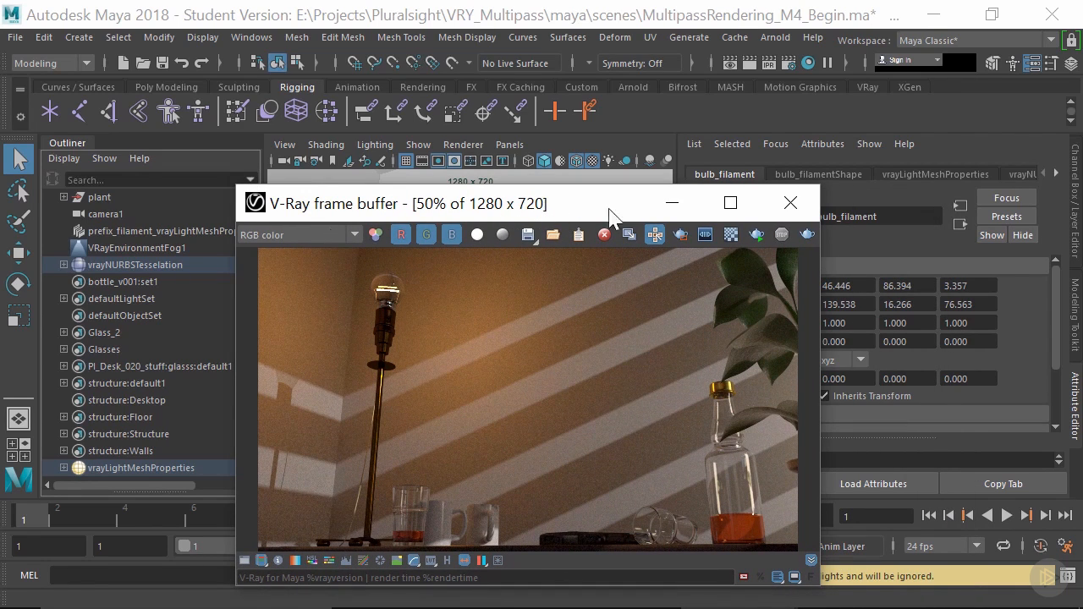
- Add two Light Select render elements to masterLayer in the V-Ray render settings
left_click(789, 61)
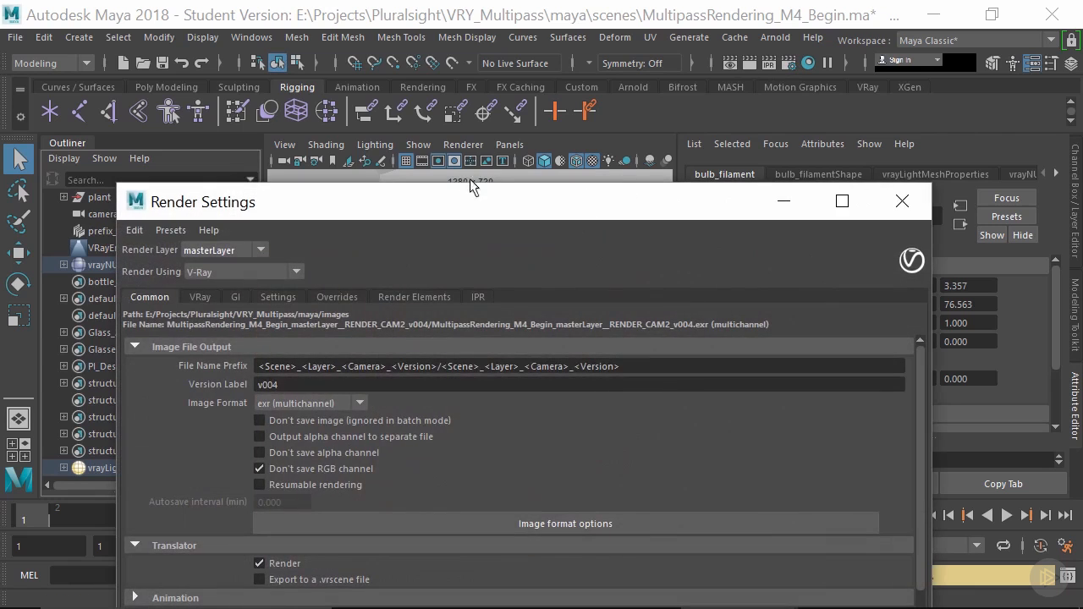
left_click_drag(437, 207, 405, 61)
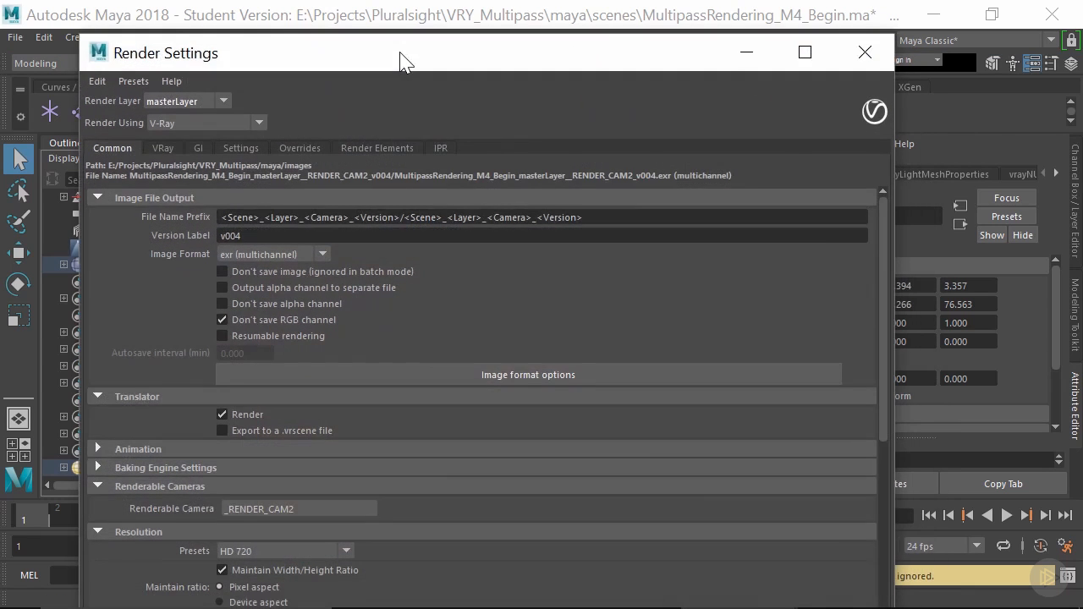
left_click(395, 149)
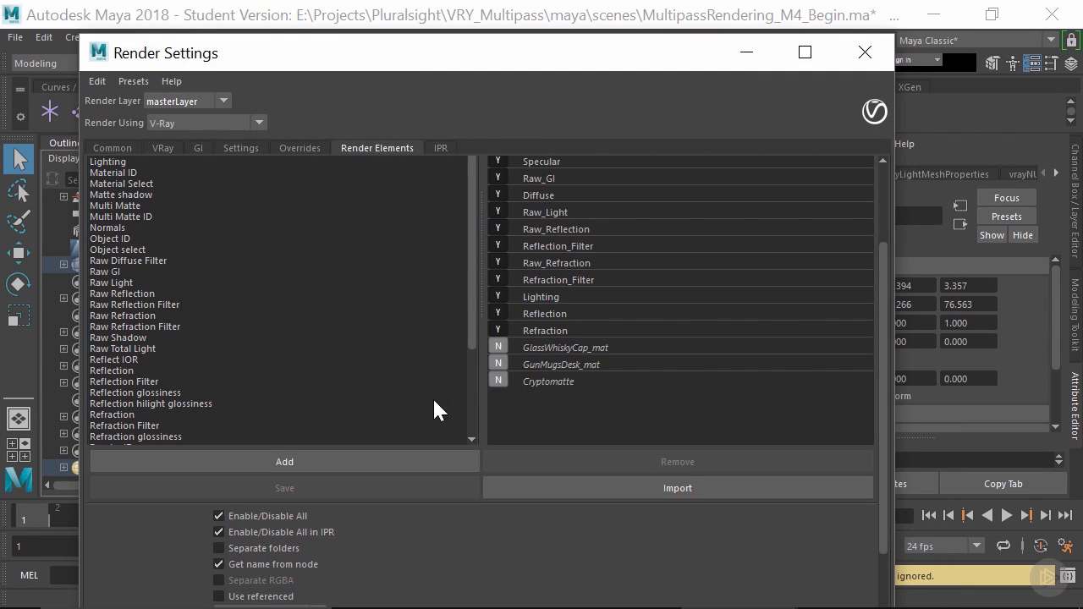
scroll(354, 386, "down", 2)
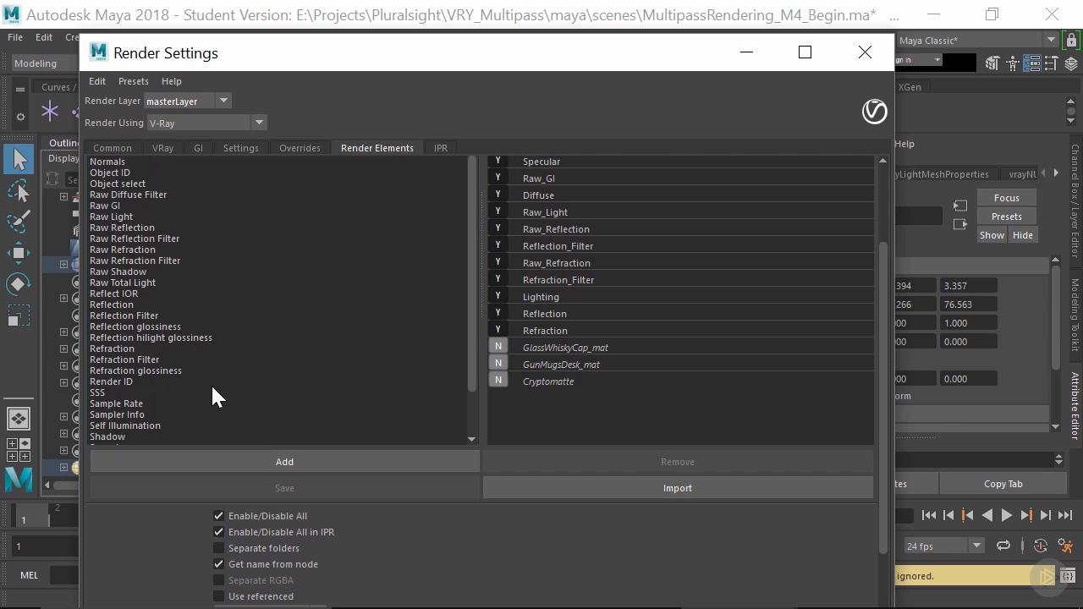
scroll(212, 398, "up", 3)
scroll(123, 197, "up", 2)
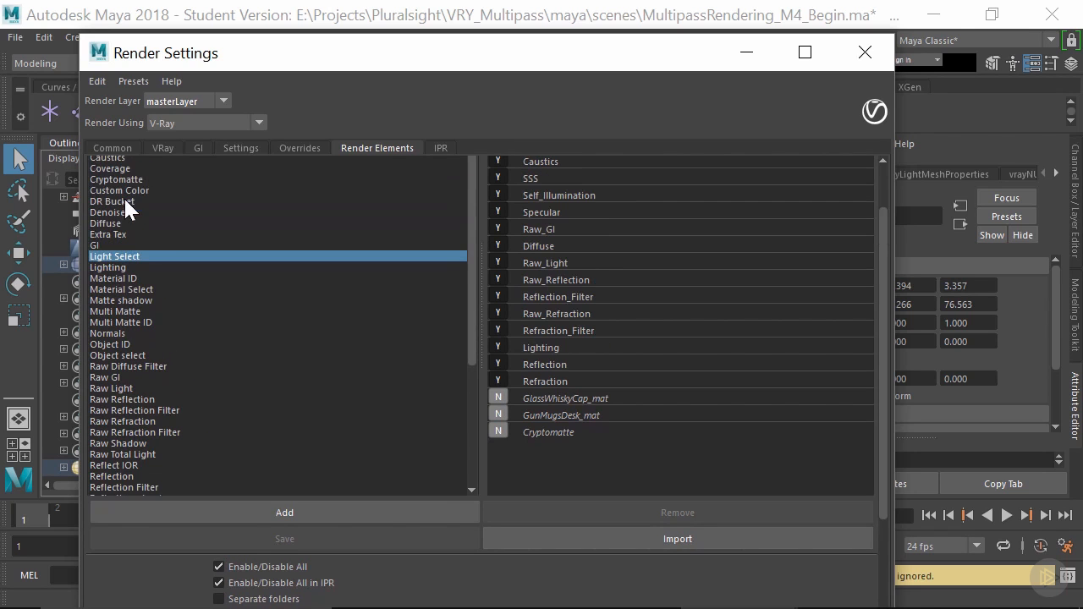
left_click(340, 505)
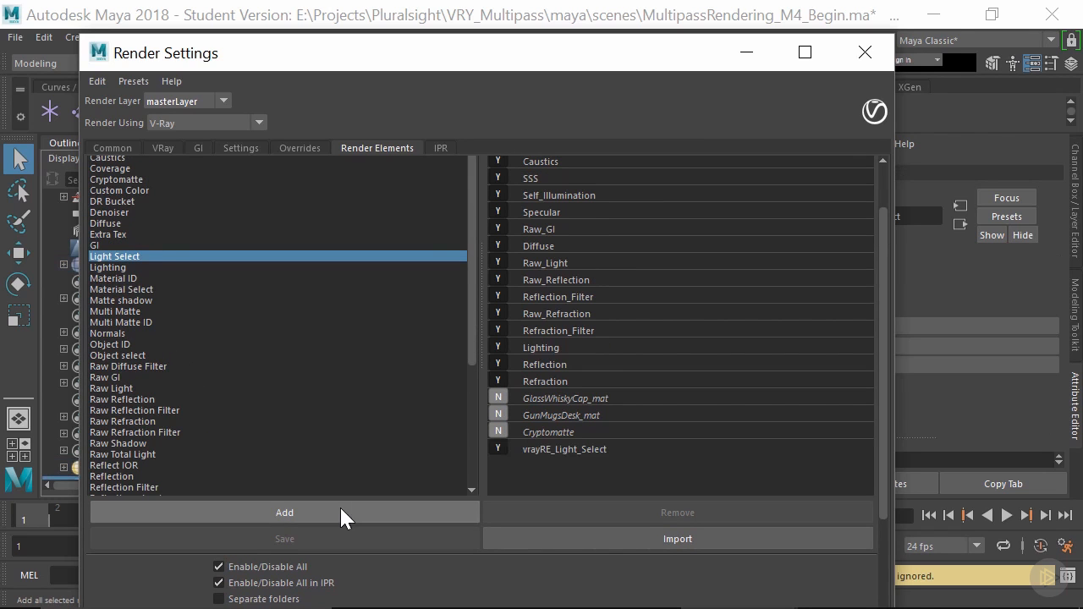
left_click(339, 512)
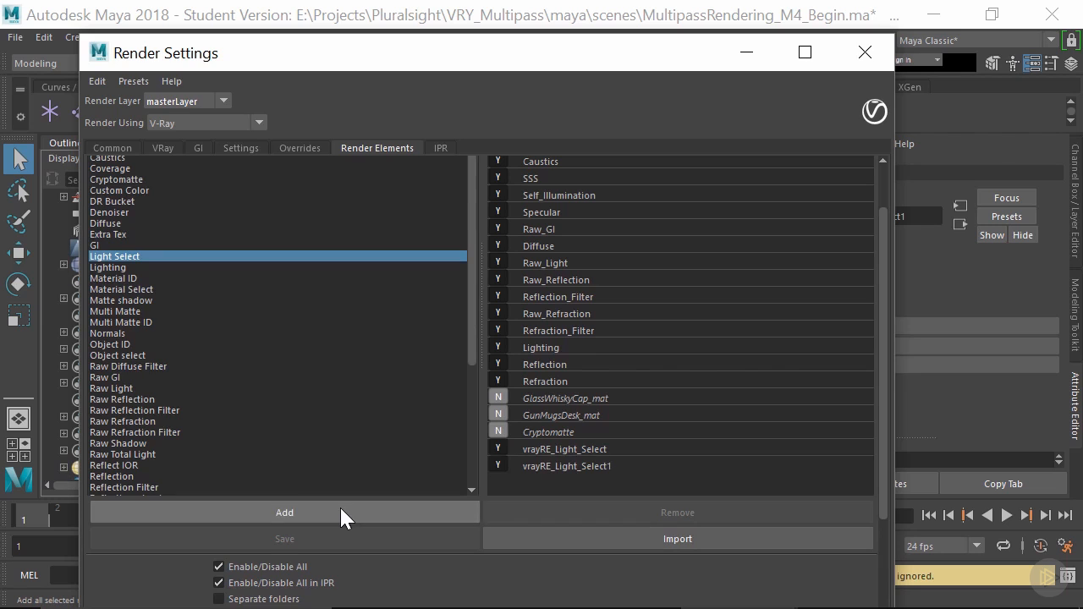
- Add two more Light Select render elements to masterLayer
left_click(339, 511)
left_click(339, 505)
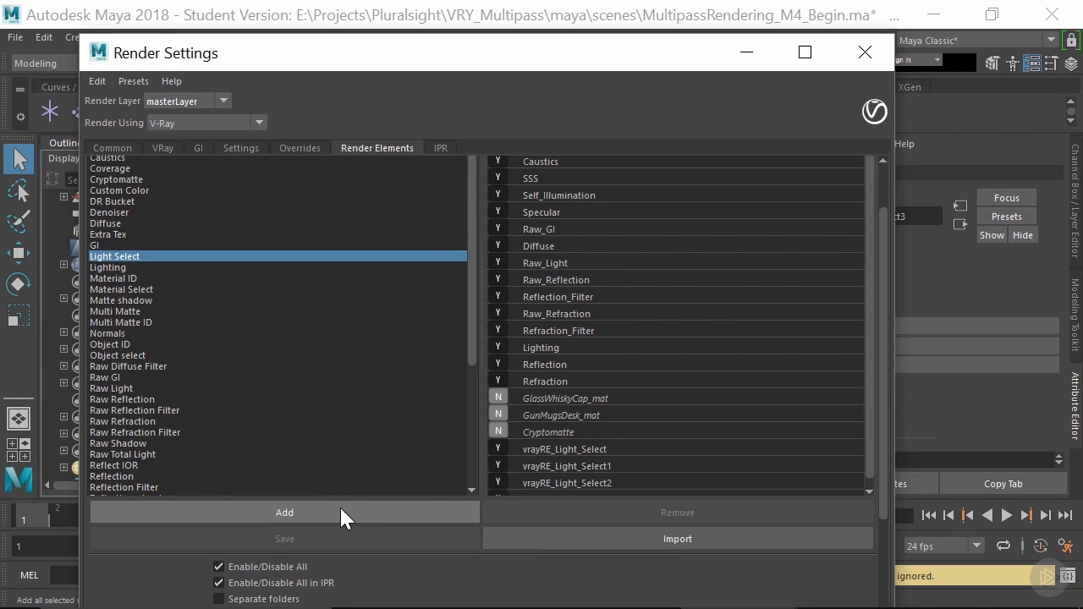
scroll(739, 403, "down", 1)
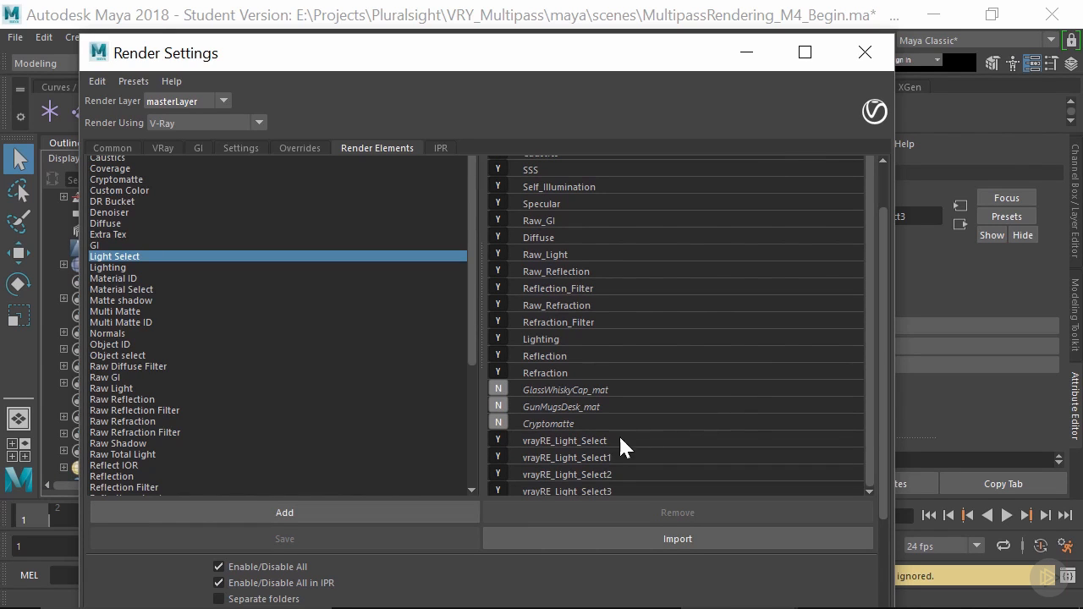
- Rename the first Light Select render element to Moonlight_LightSelect
double_click(598, 441)
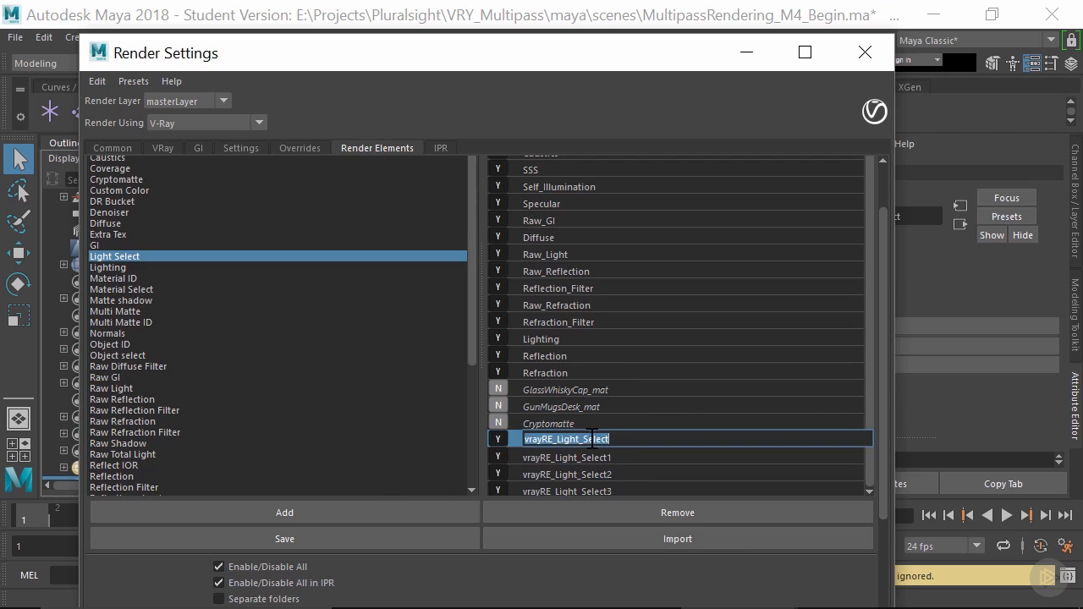
left_click(584, 438)
key("BackSpace")
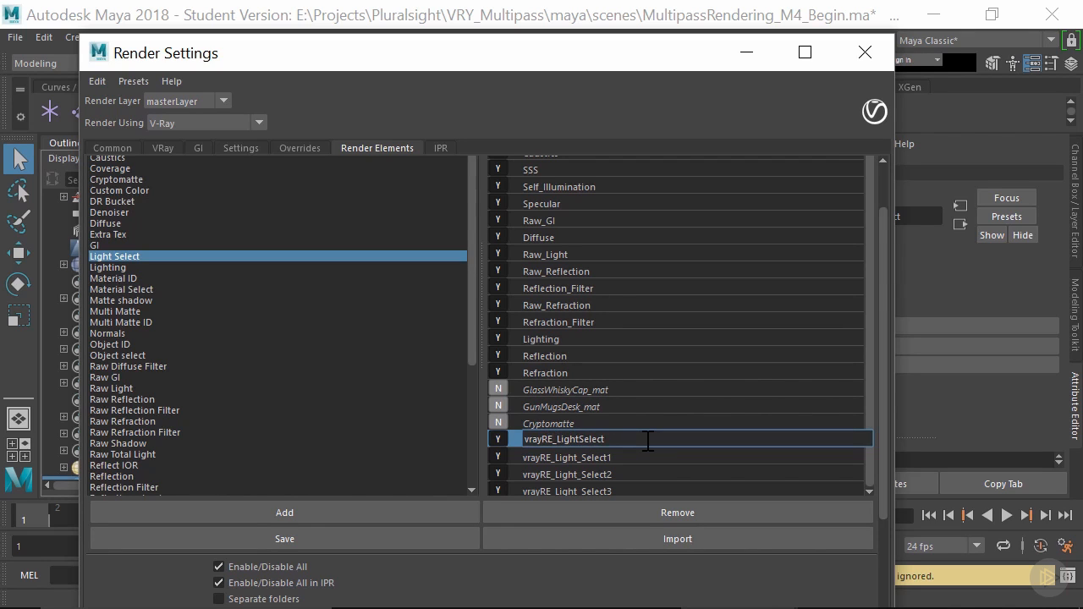
key("BackSpace")
key("BackSpace")
key("BackSpace")
key("BackSpace")
key("BackSpace")
key("BackSpace")
key("BackSpace")
type("Moonlight")
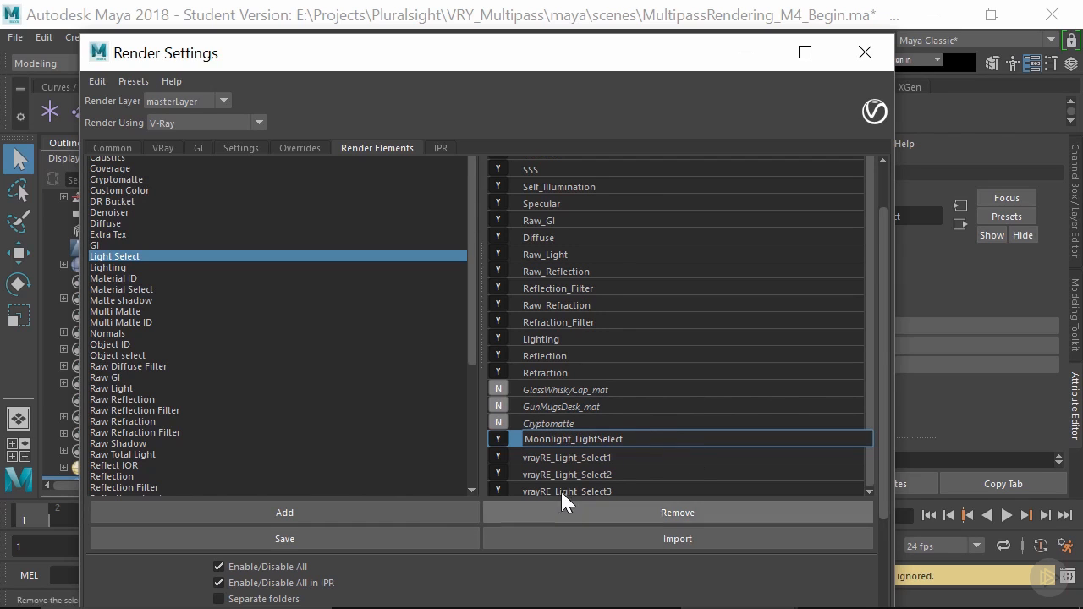
- Rename the second and third Light Select render elements to Lamp_LightSelect and Fill_LightSelect
double_click(592, 455)
left_click(620, 458)
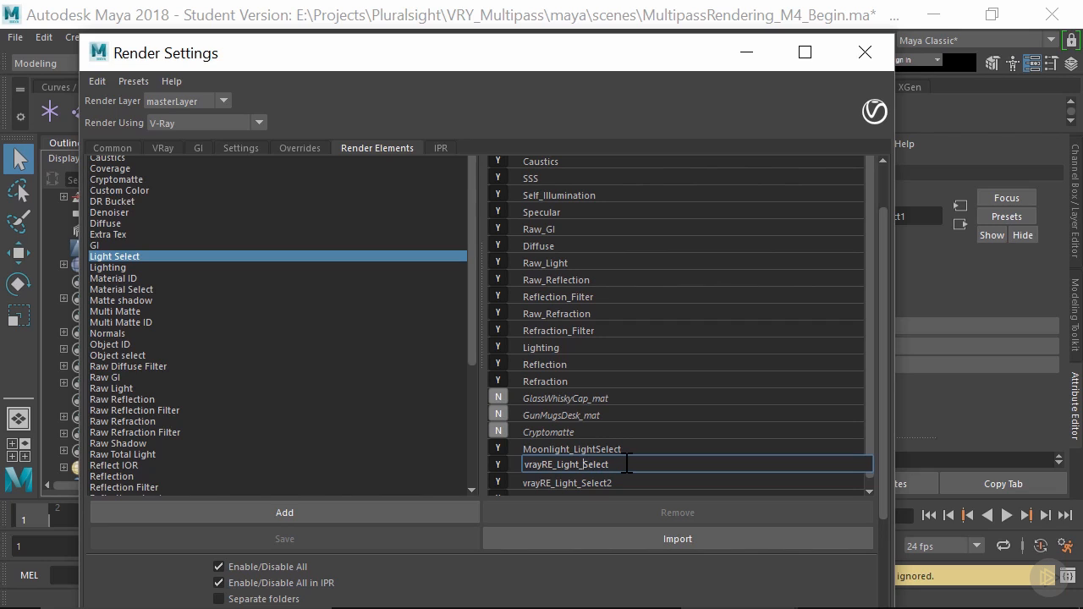
key("BackSpace")
key("BackSpace")
key("BackSpace")
key("BackSpace")
key("BackSpace")
key("BackSpace")
key("BackSpace")
type("Lamp")
key("Return")
double_click(616, 479)
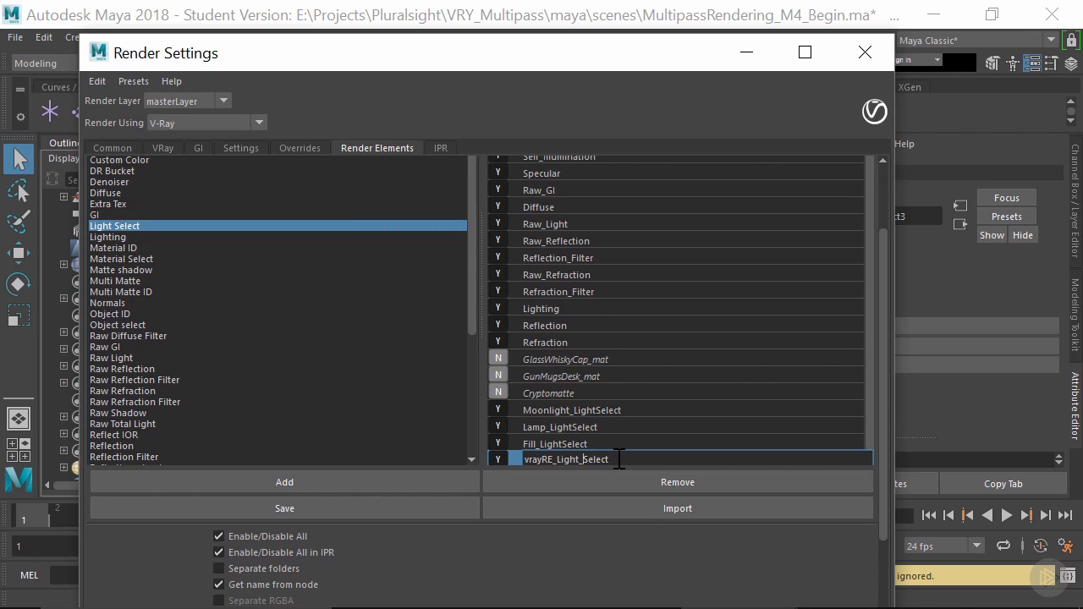
- Rename the fourth Light Select render element to HDRI_LightSelect
key("BackSpace")
key("Left")
key("Left")
key("Left")
key("Left")
key("Left")
key("BackSpace")
key("BackSpace")
key("BackSpace")
key("BackSpace")
key("BackSpace")
key("BackSpace")
key("BackSpace")
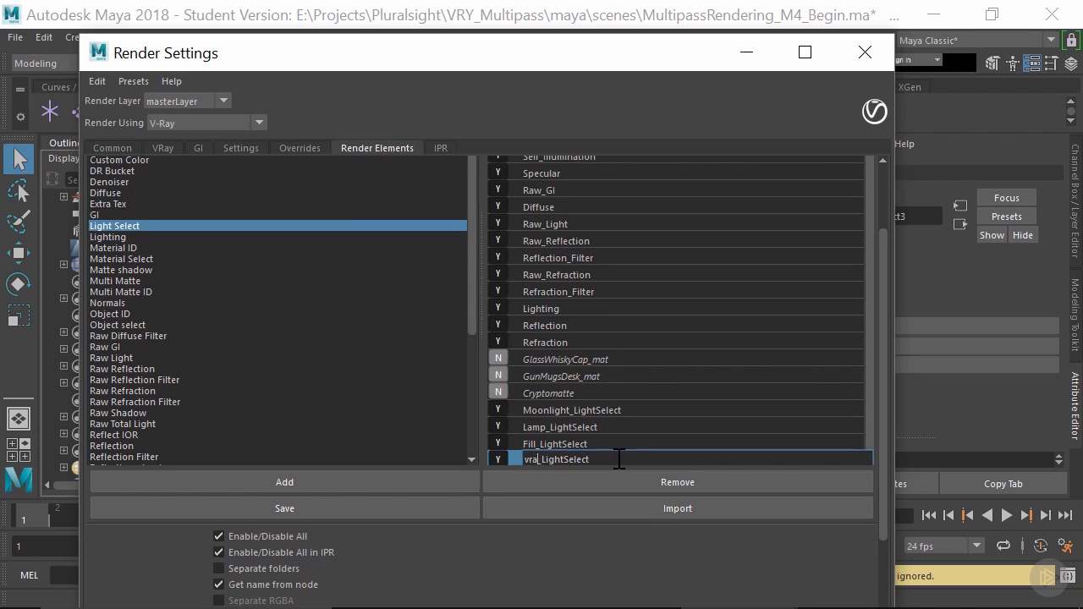
type("HDRI")
- Bring the V-Ray frame buffer in front of the render settings and start a new render
left_click_drag(579, 54, 581, 322)
left_click(551, 204)
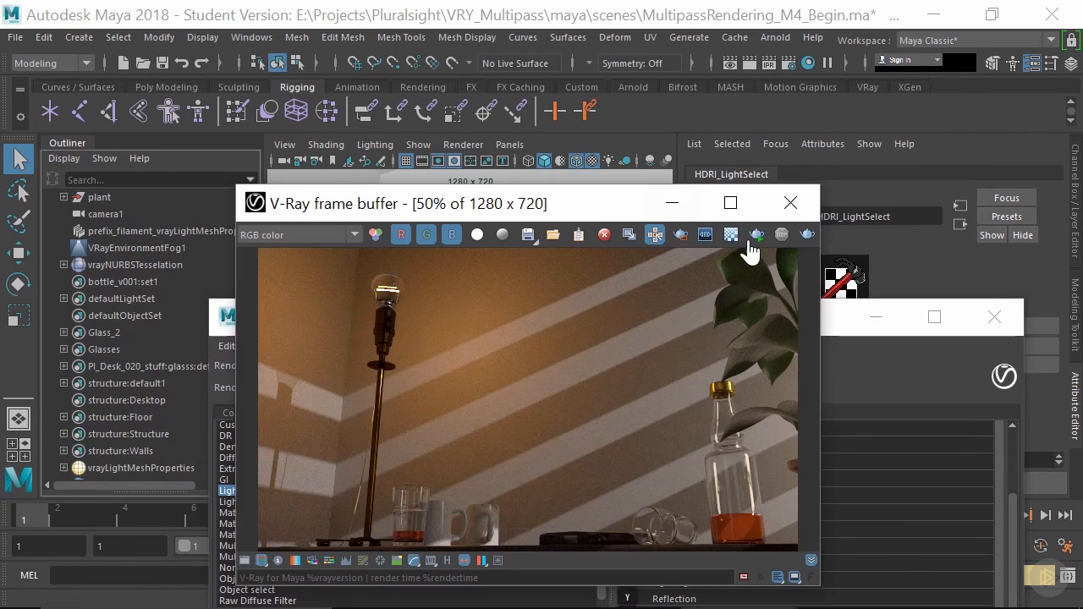
left_click(810, 232)
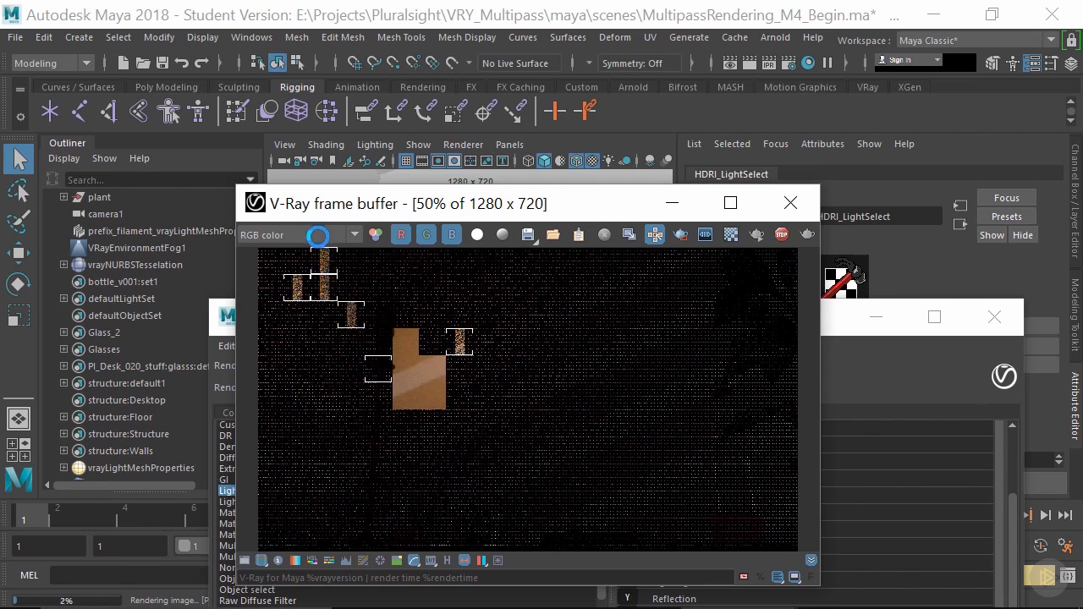
- Examine the Moonlight_LightSelect, Lamp_LightSelect, Fill_LightSelect and HDRI_LightSelect channels in the frame buffer during the render
left_click(313, 236)
scroll(310, 296, "down", 3)
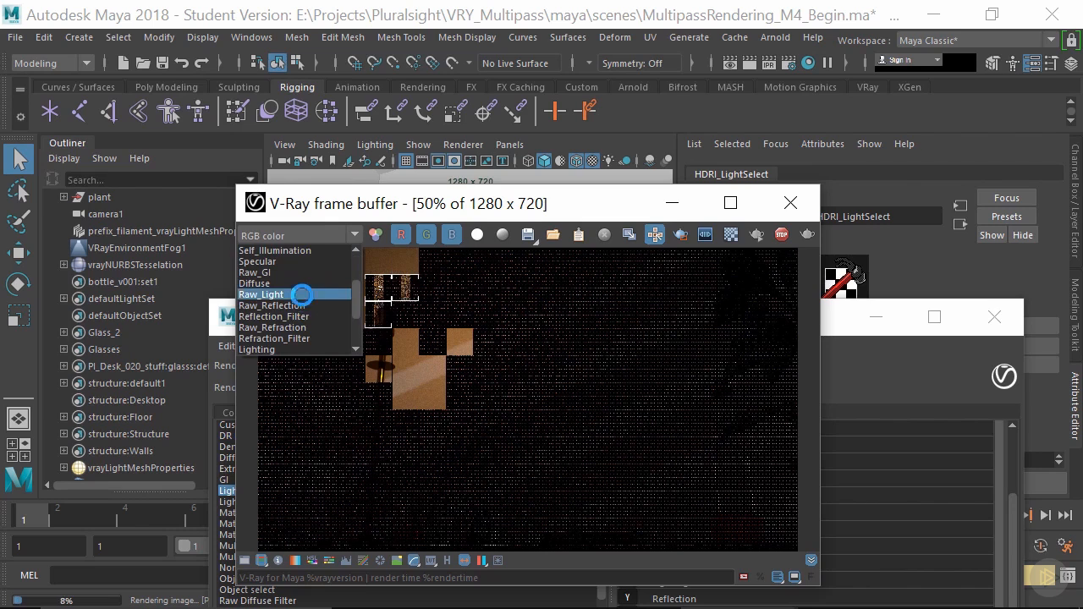
scroll(314, 311, "down", 2)
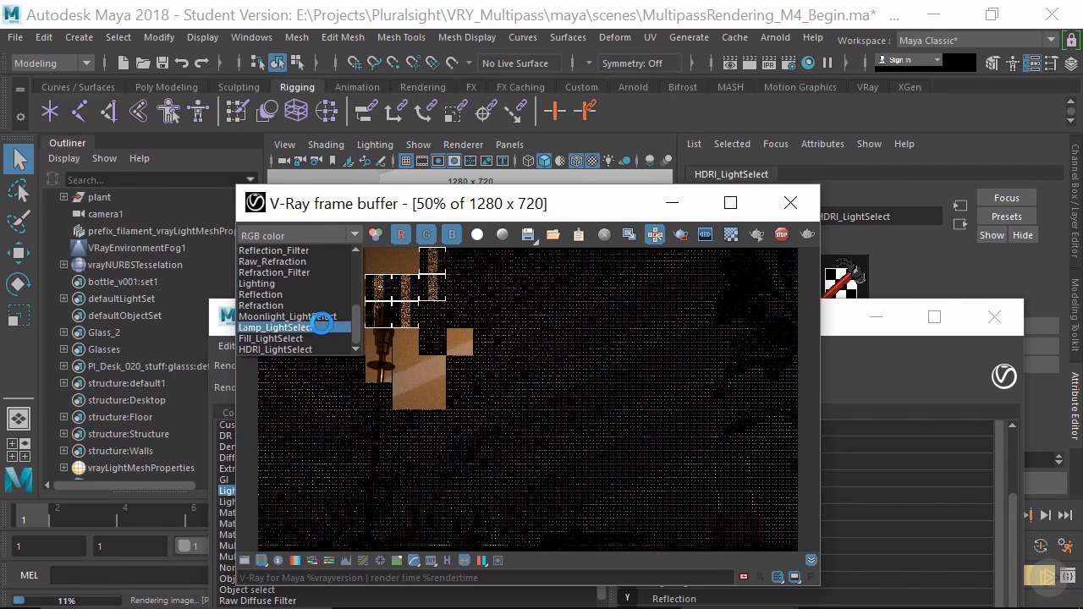
left_click(319, 316)
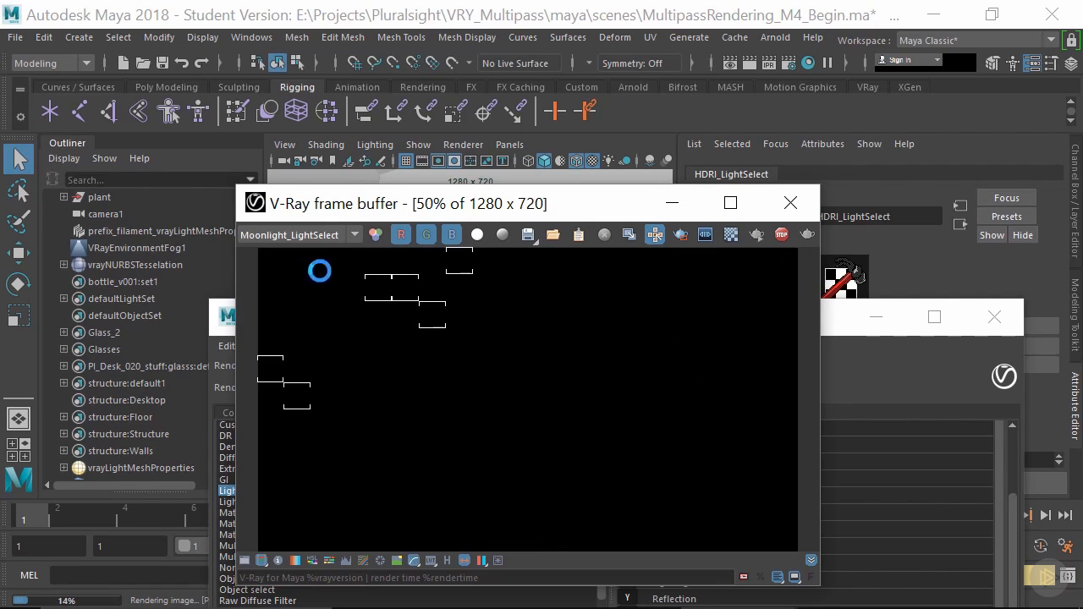
left_click(307, 237)
left_click(292, 324)
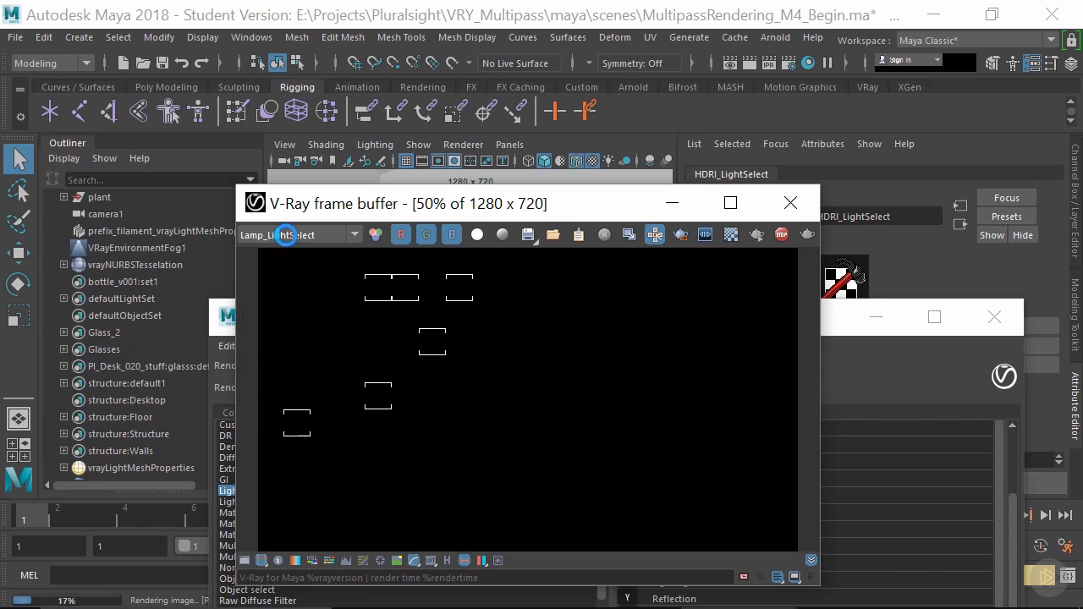
left_click(286, 236)
left_click(290, 338)
left_click(302, 237)
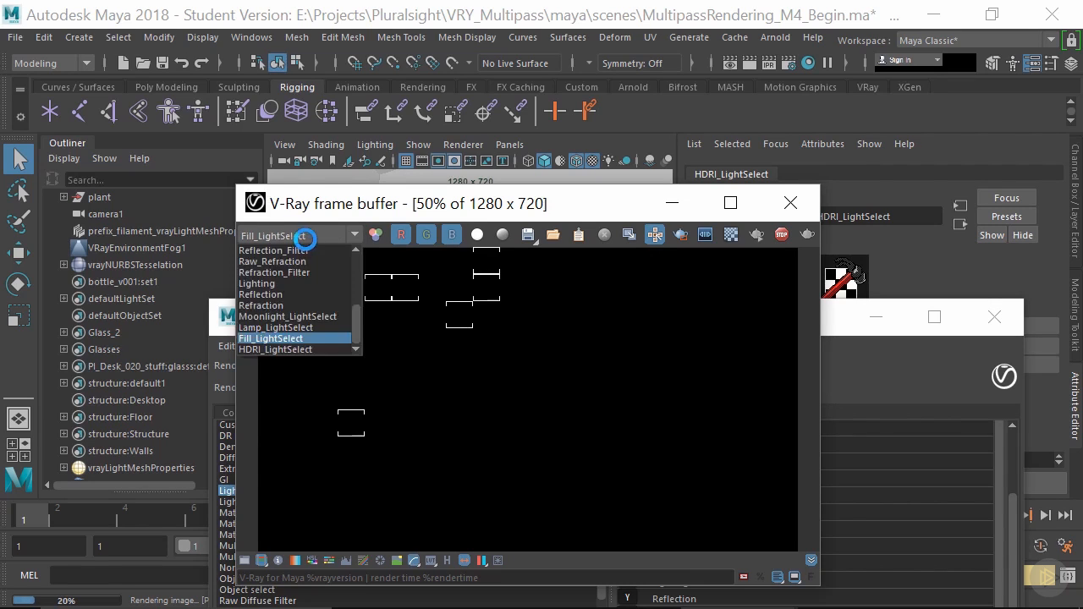
left_click(276, 349)
- Recheck the Fill_LightSelect and Moonlight_LightSelect channels, and stop the render
left_click(313, 235)
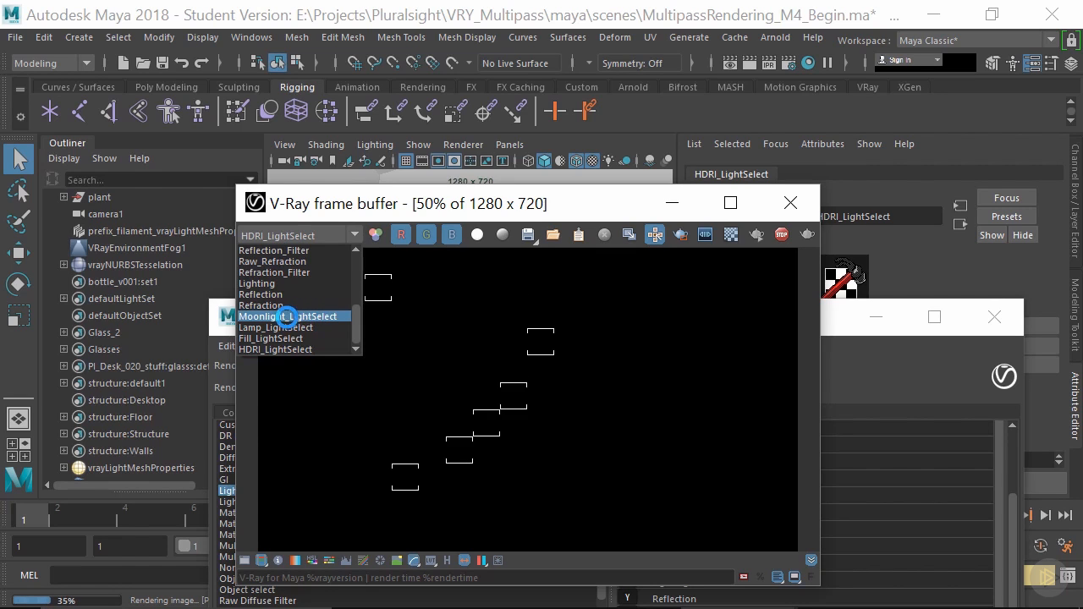
left_click(286, 338)
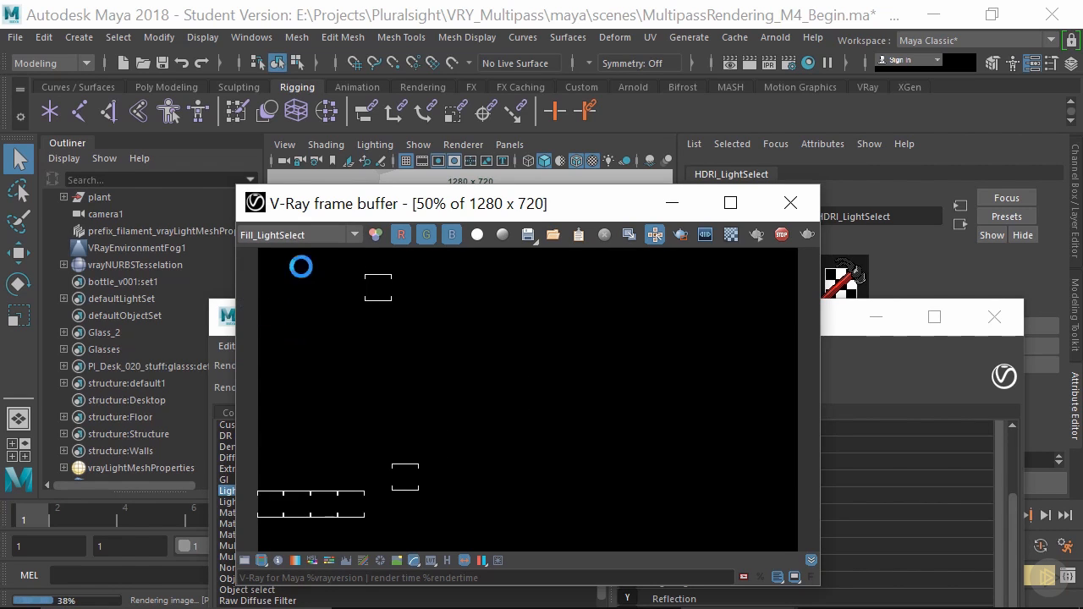
left_click(286, 235)
left_click(296, 310)
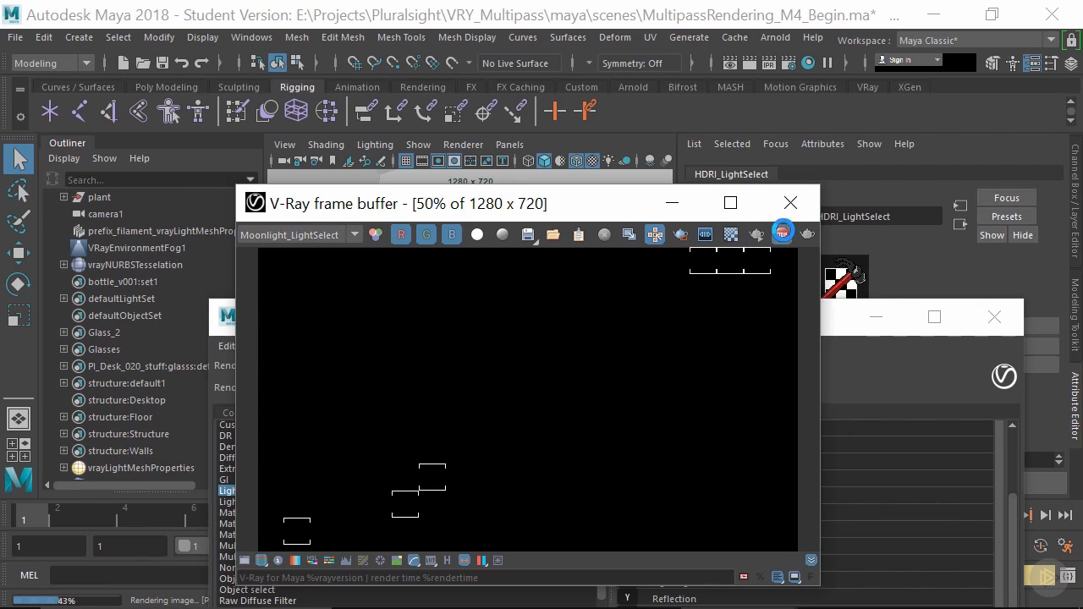
left_click(782, 233)
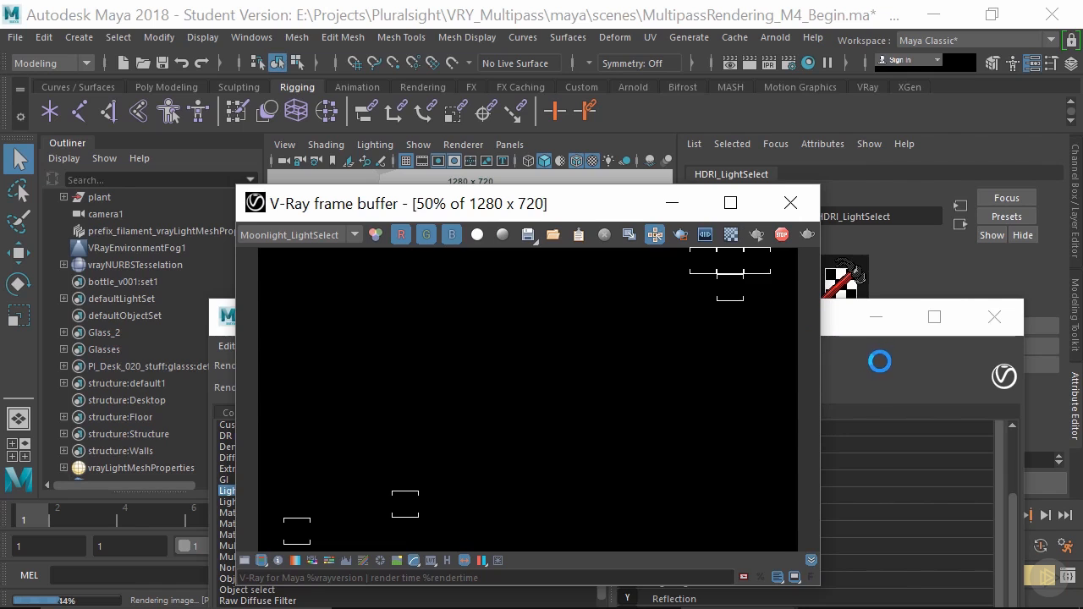
- Close the render settings and open the Relationship Editor for set editing, moved fully into view
left_click(326, 322)
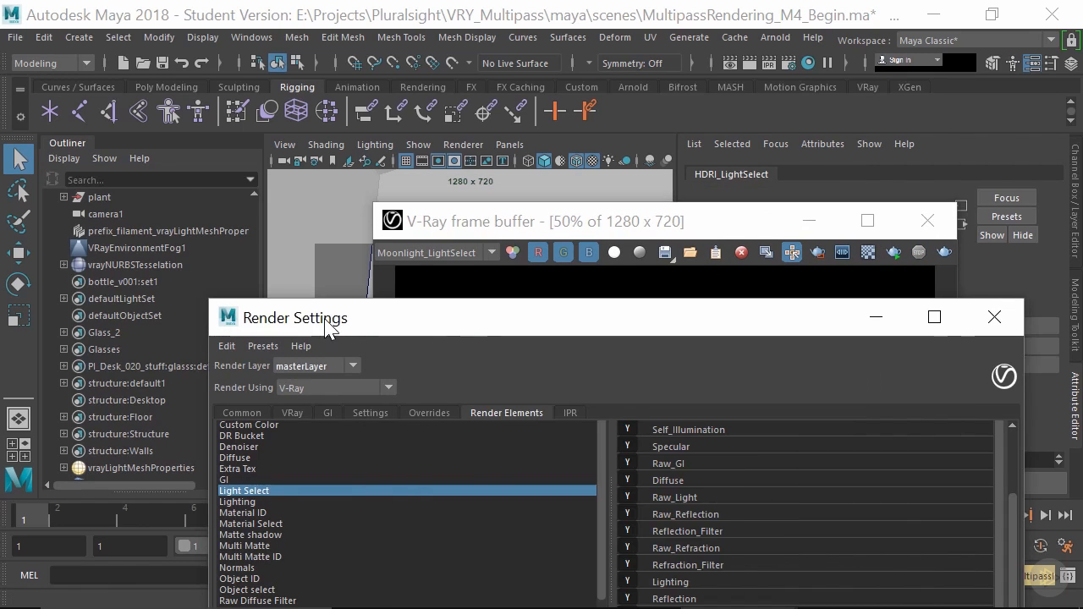
left_click_drag(512, 319, 306, 300)
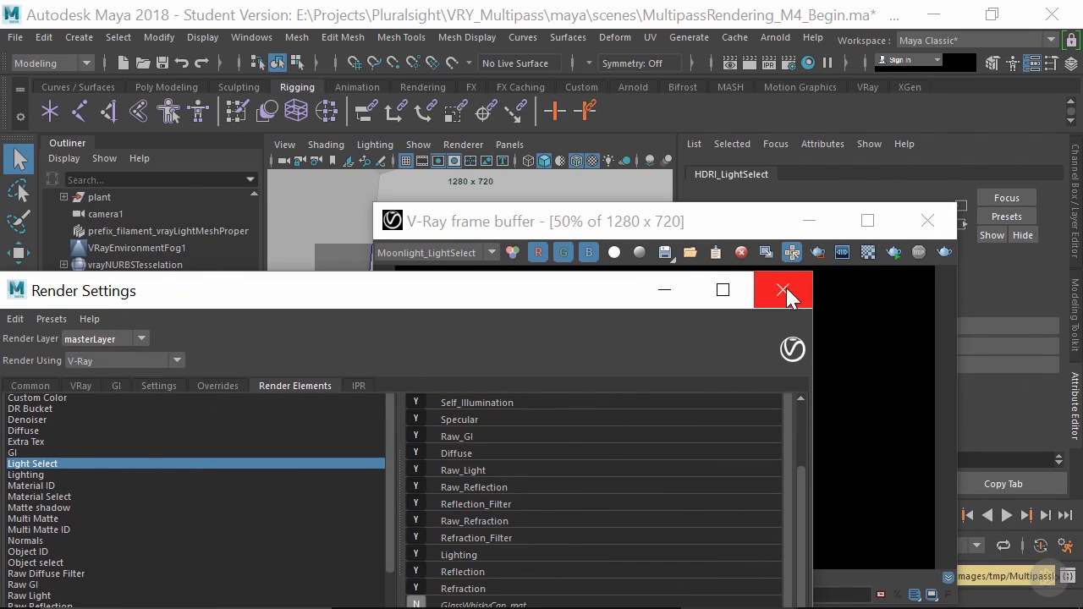
left_click(783, 289)
left_click(248, 36)
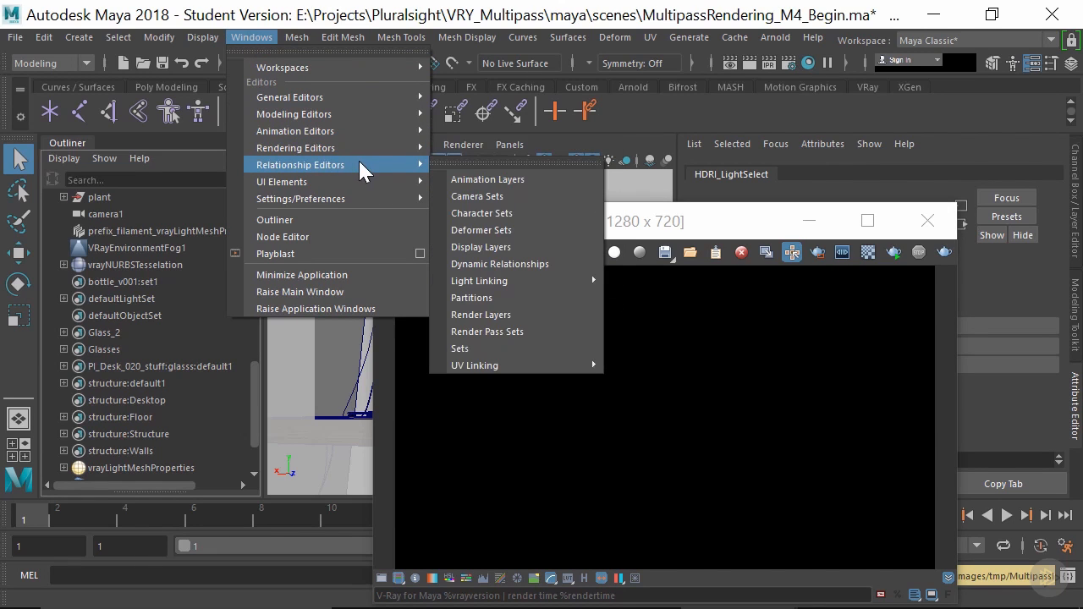
mouse_move(415, 149)
mouse_move(405, 167)
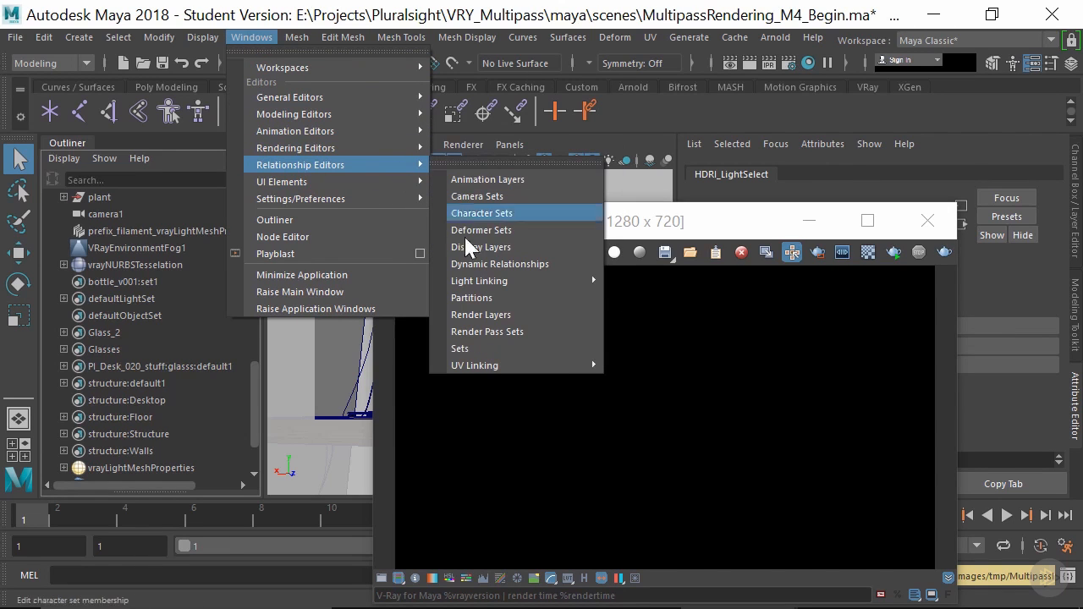
left_click(474, 348)
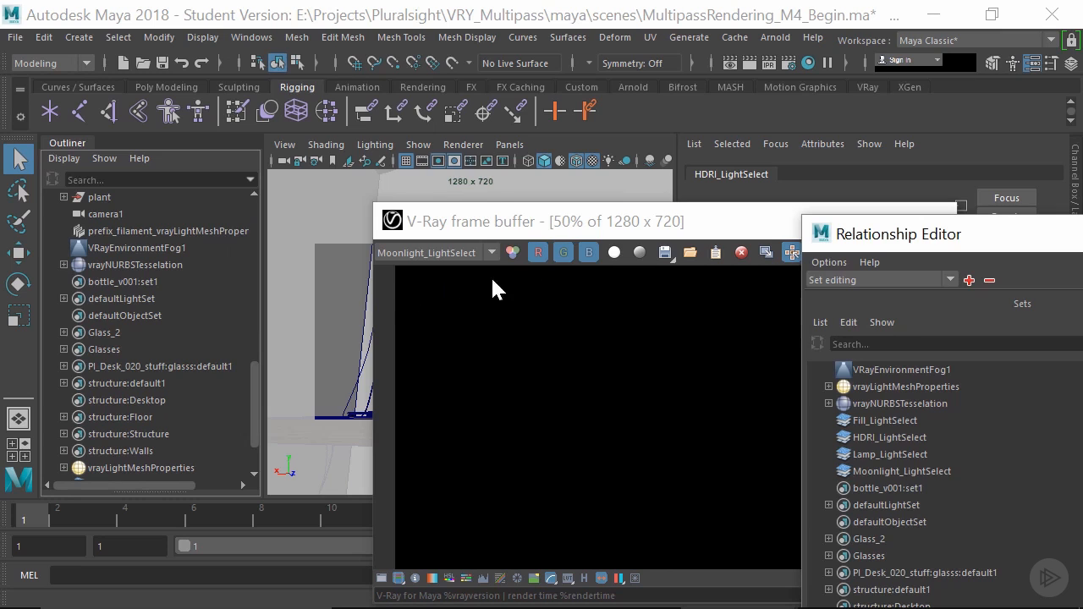
left_click_drag(369, 193, 234, 150)
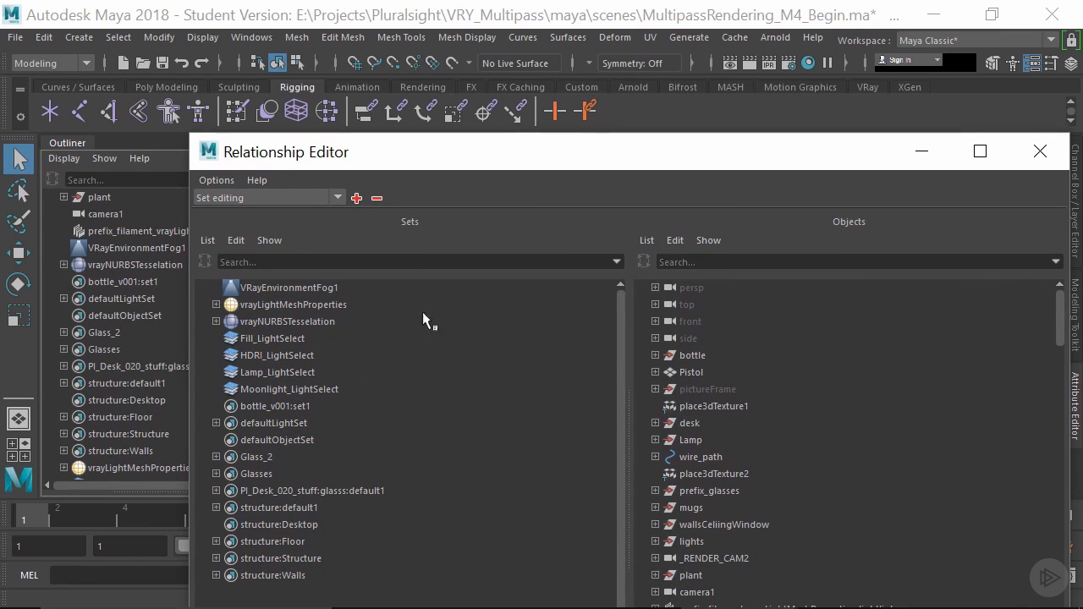
- Review the Fill, HDRI, Lamp and Moonlight LightSelect sets in the Relationship Editor
left_click(283, 339)
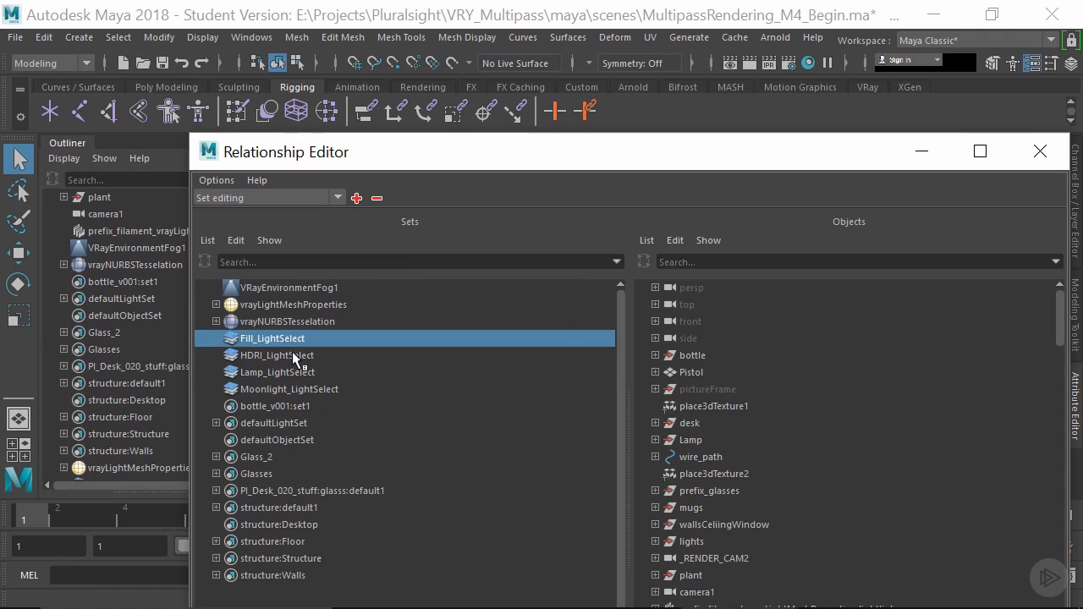
left_click(297, 356)
left_click(305, 373)
left_click(315, 385)
- Add Fill_Light from the lights group to the Fill_LightSelect set
left_click(308, 340)
left_click_drag(364, 160, 559, 145)
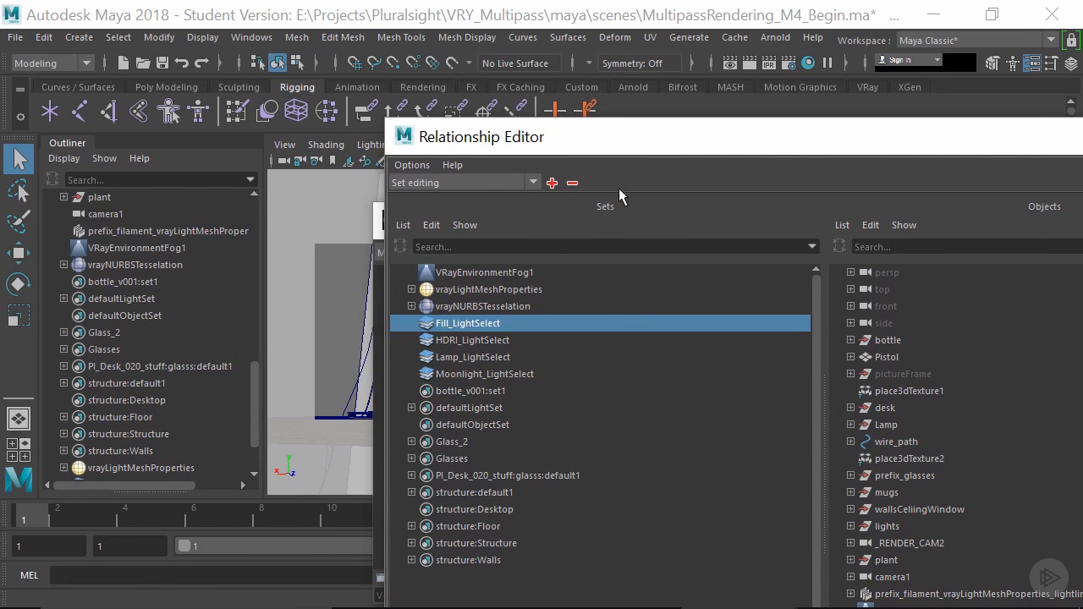
left_click_drag(641, 151, 333, 132)
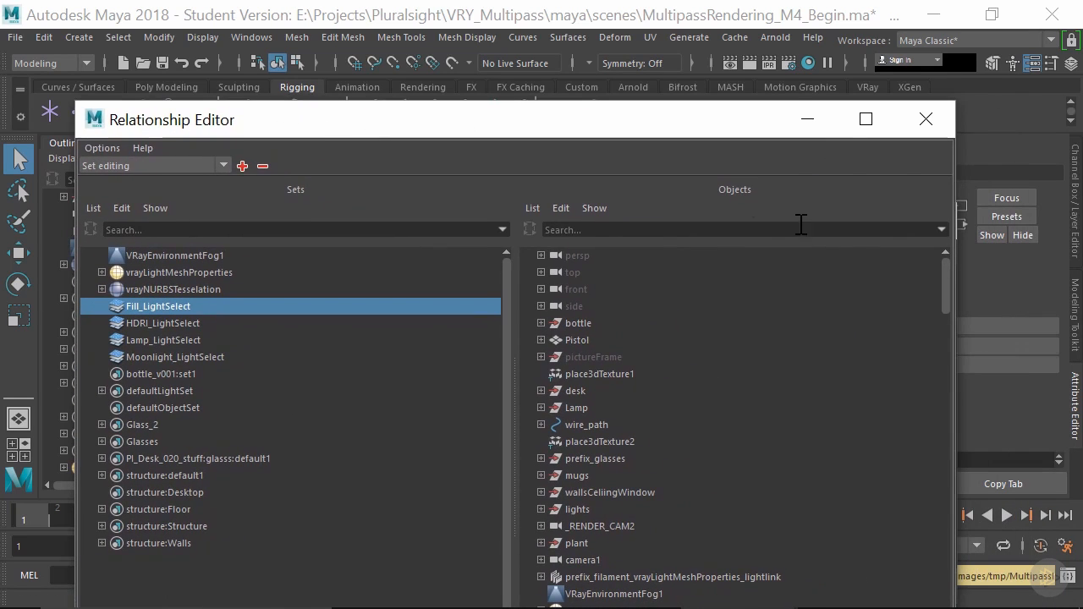
mouse_move(941, 268)
left_mouse_down()
mouse_move(941, 516)
mouse_move(941, 334)
mouse_move(921, 263)
left_mouse_up()
left_click(542, 508)
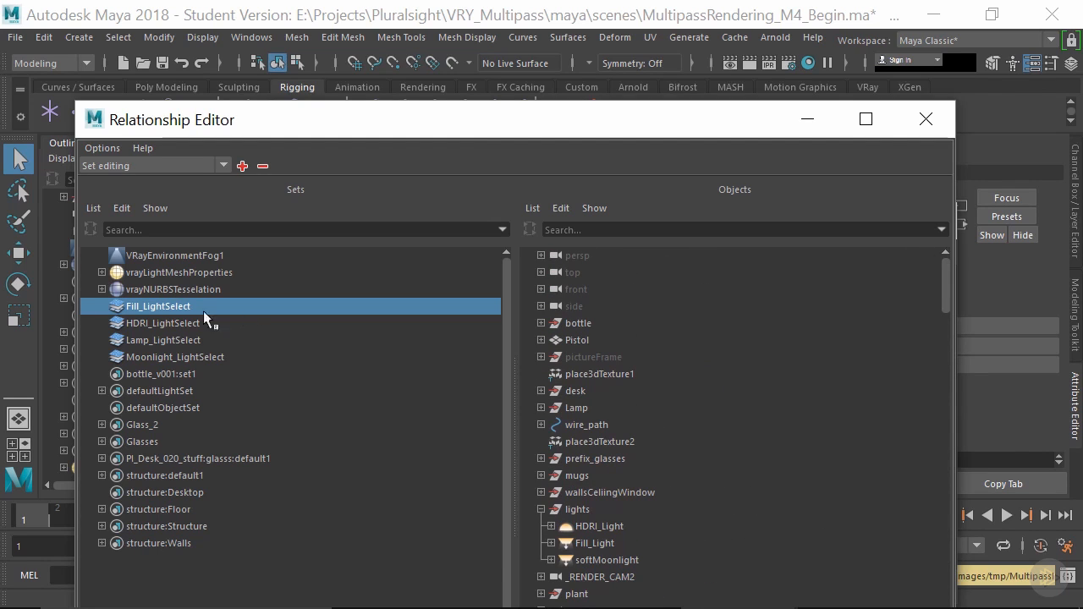
left_click(566, 545)
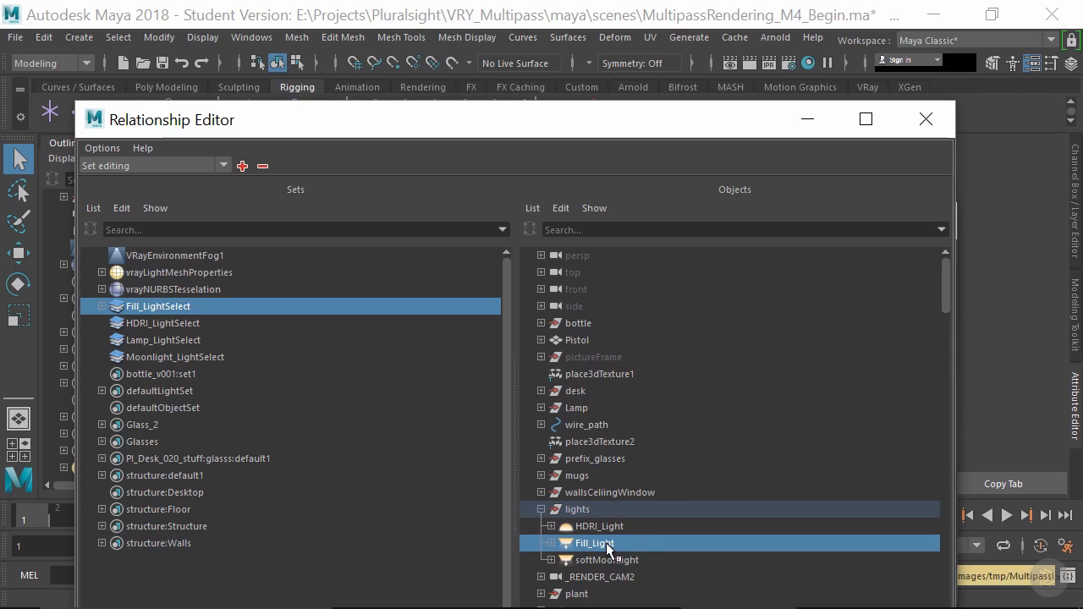
left_click(243, 166)
- Expand the Fill_LightSelect set and take the nested HDRI_LightSelect out of it
left_click(102, 306)
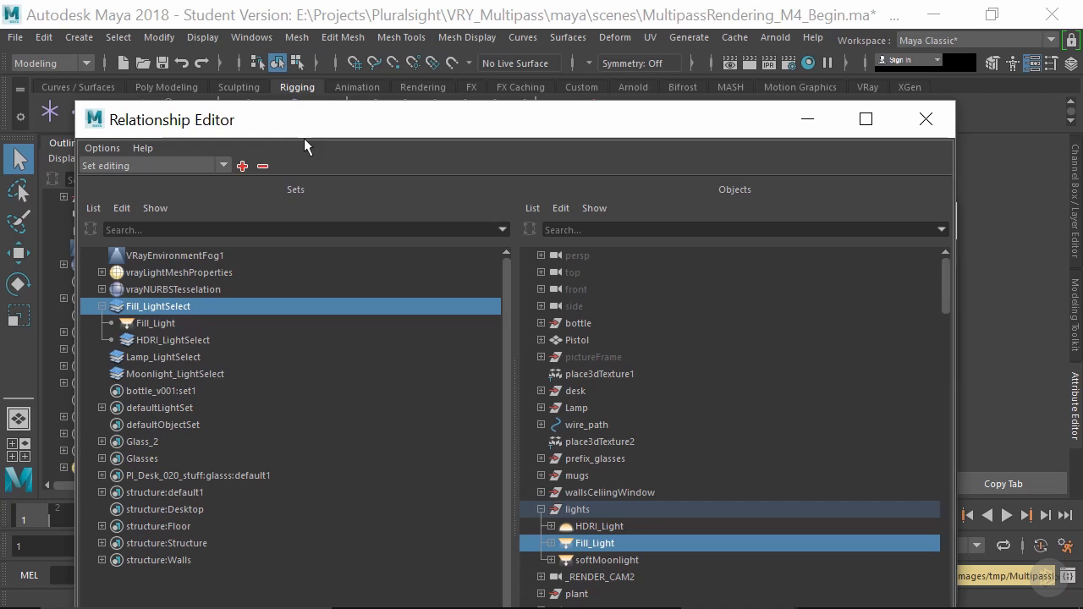
left_click_drag(326, 121, 465, 120)
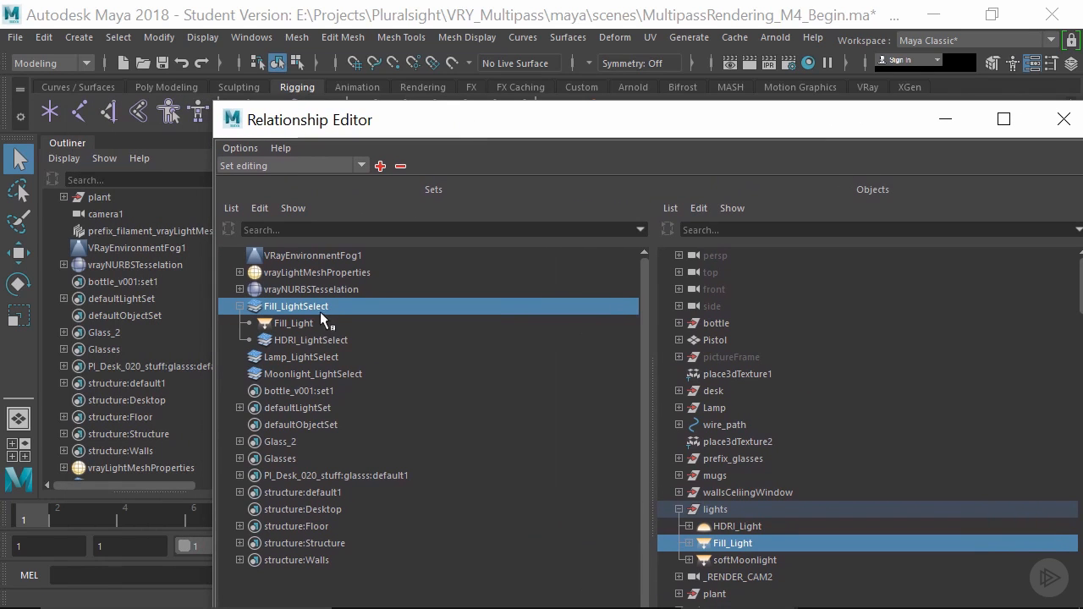
left_click(318, 340)
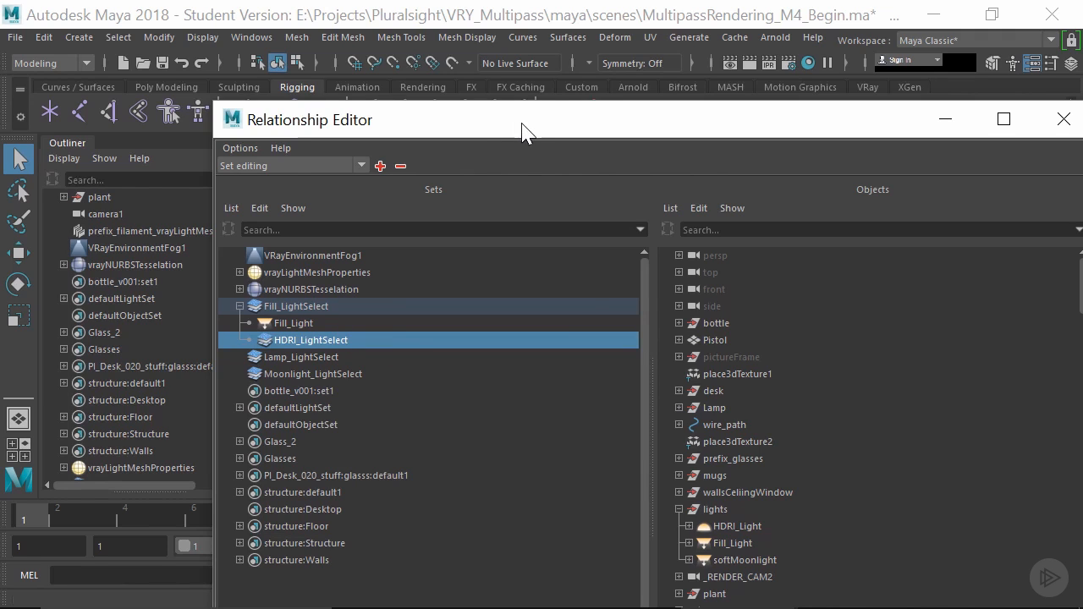
key("ctrl+z")
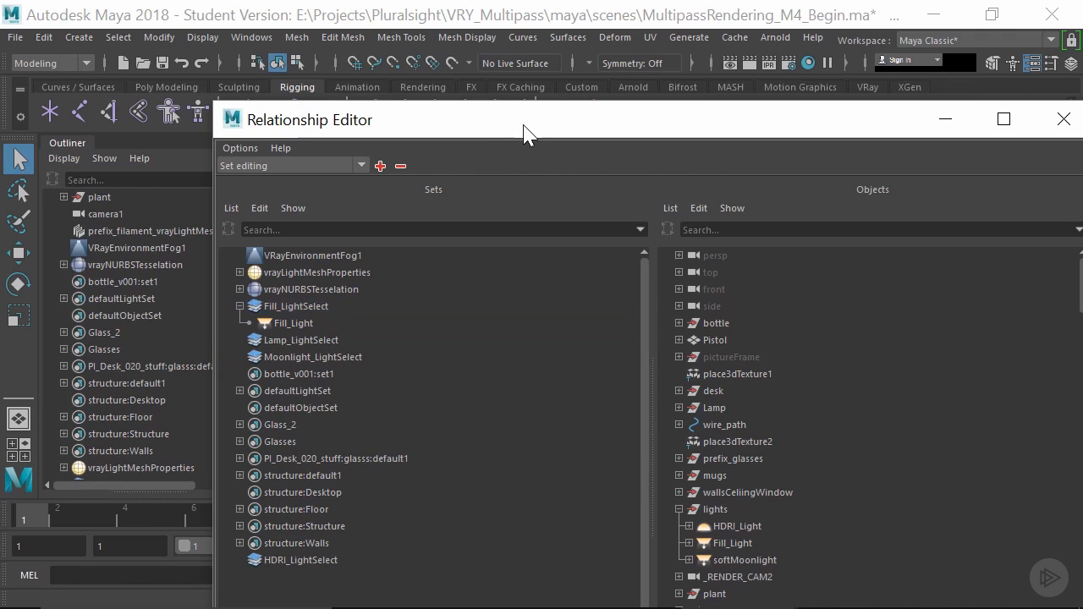
- Move the Relationship Editor clear of the Outliner and add softMoonlight from the lights group to the Moonlight_LightSelect set
left_click(282, 340, "ctrl")
left_click_drag(425, 126, 553, 119)
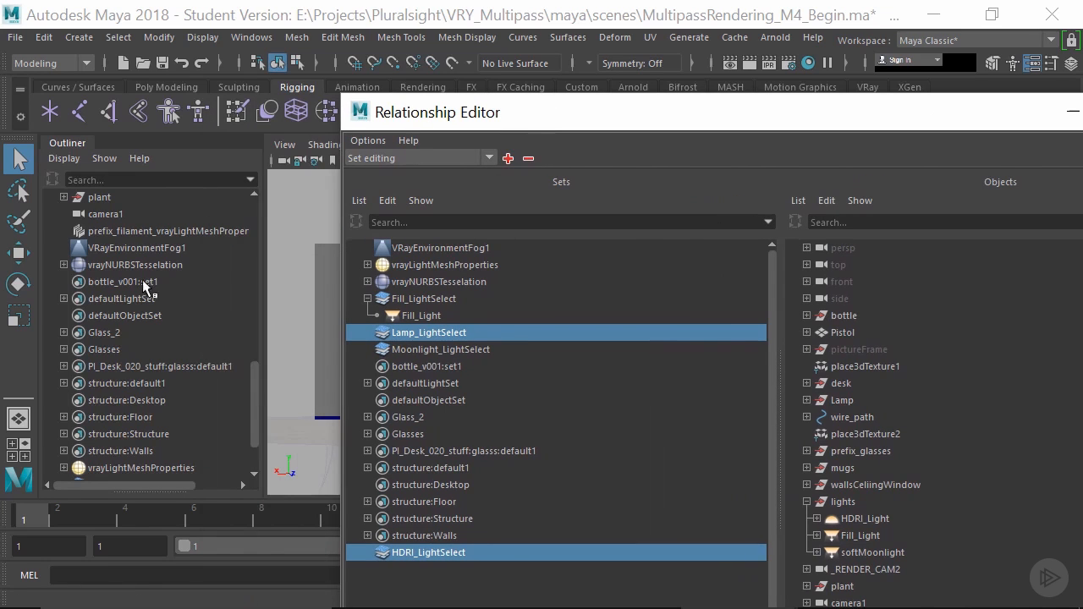
scroll(151, 278, "up", 8)
scroll(145, 307, "down", 3)
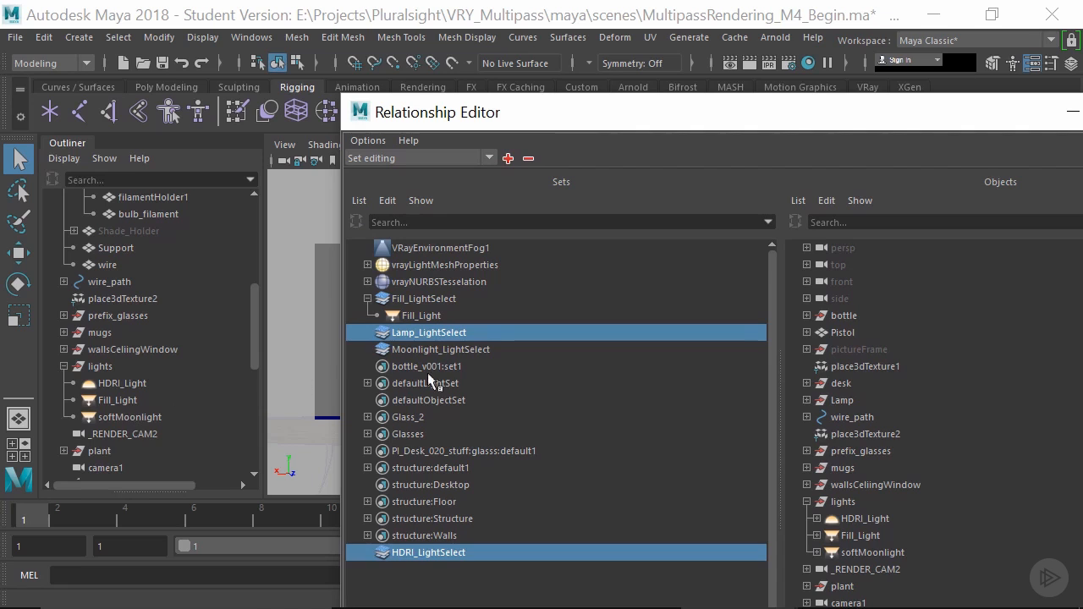
left_click(438, 347)
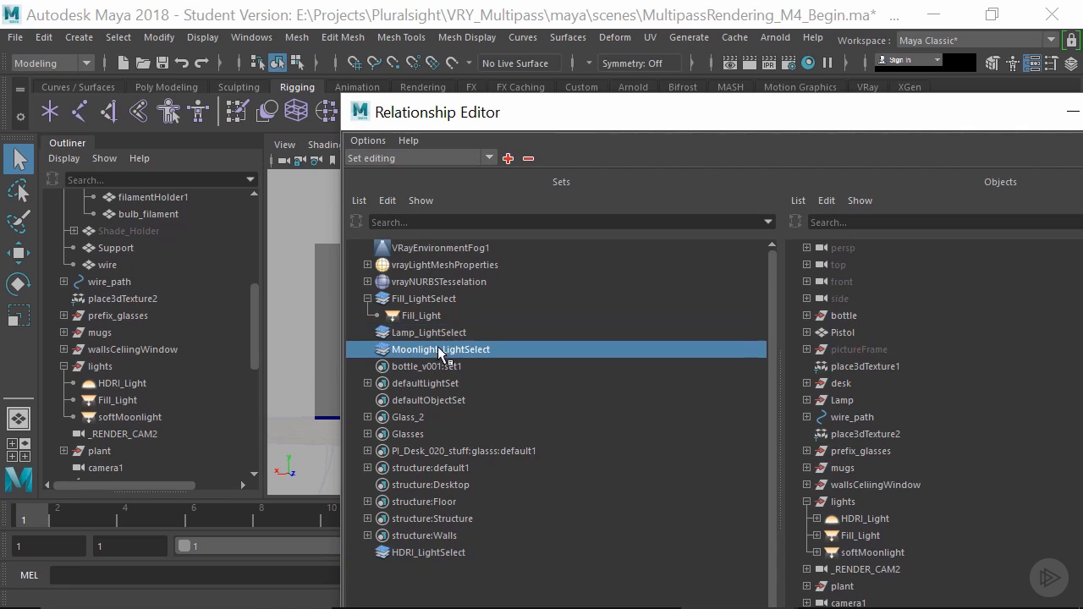
left_click(118, 415)
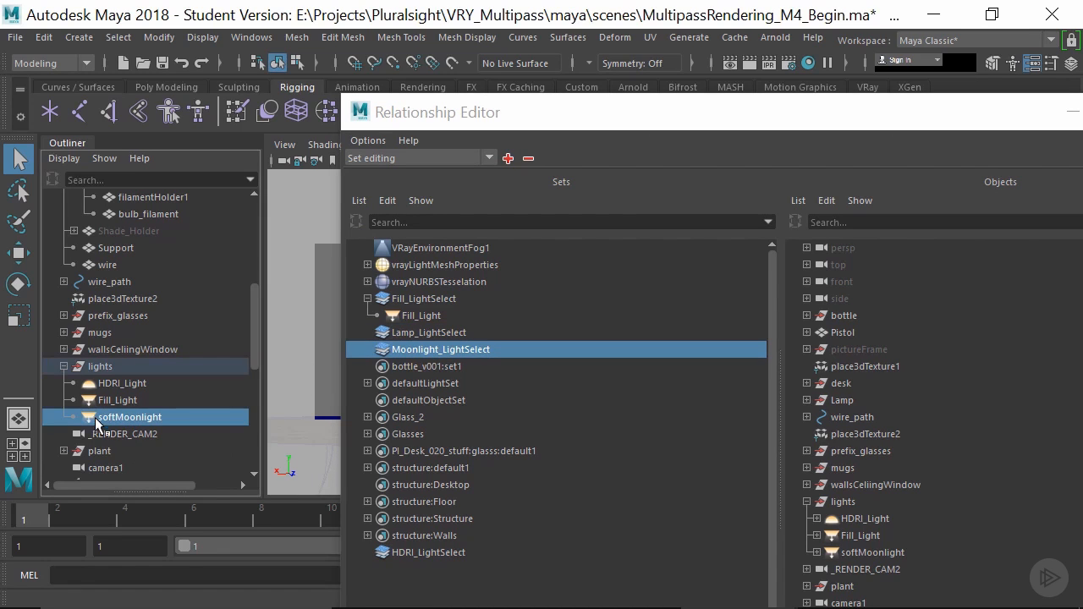
mouse_move(95, 419)
left_mouse_down()
mouse_move(392, 398)
mouse_move(406, 356)
mouse_move(97, 419)
left_mouse_up()
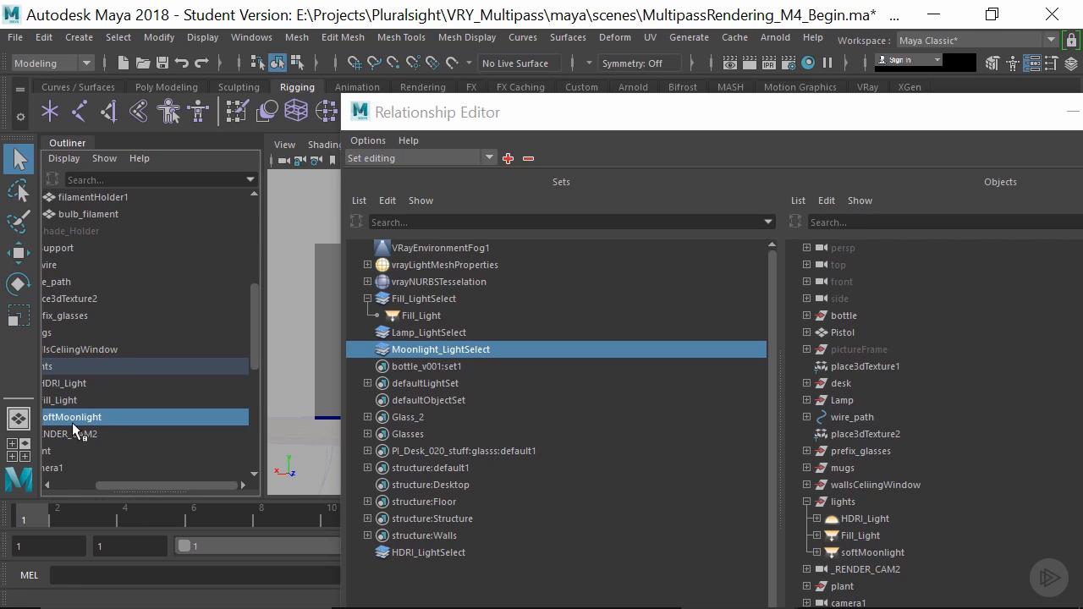
left_click_drag(116, 487, 46, 484)
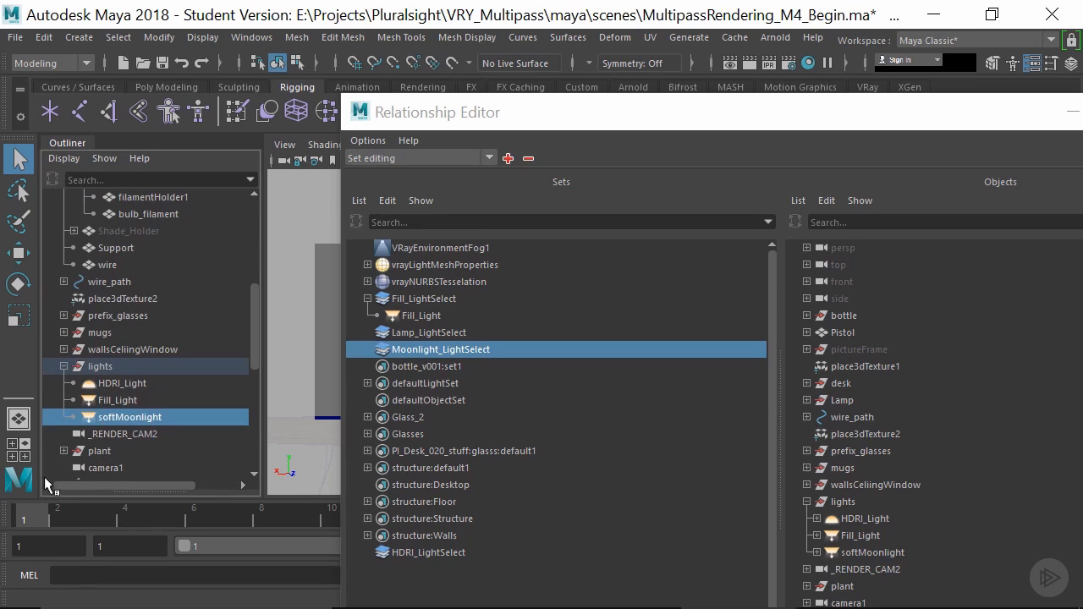
left_click(103, 394)
left_click(106, 416)
middle_click_drag(89, 417, 373, 351)
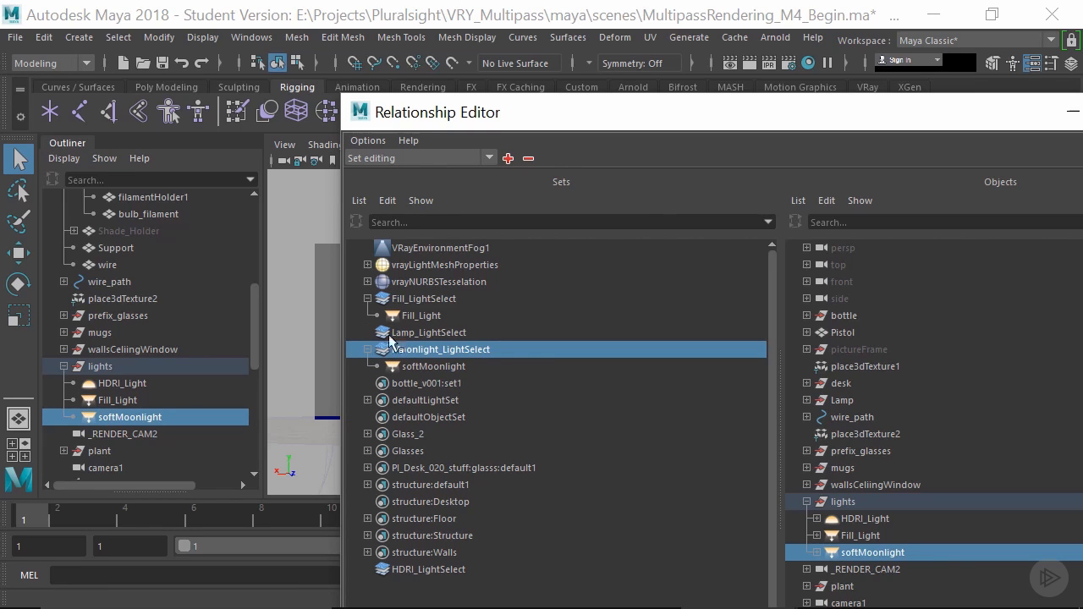
- Add HDRI_Light from the lights group to the HDRI_LightSelect set and expand that set
left_click(440, 569)
scroll(183, 288, "up", 9)
scroll(183, 288, "down", 5)
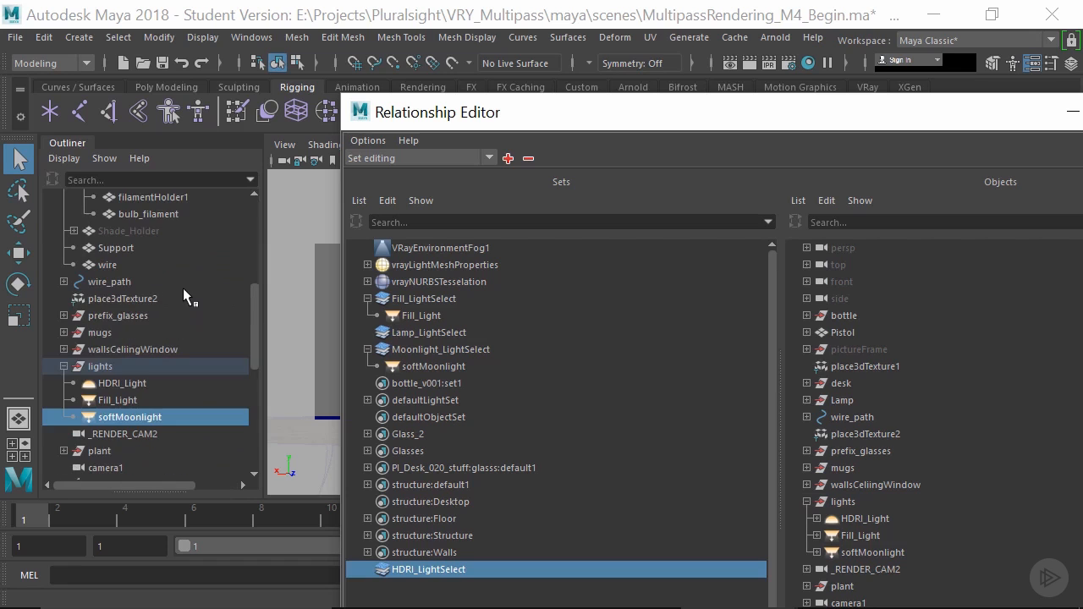
left_click(90, 383)
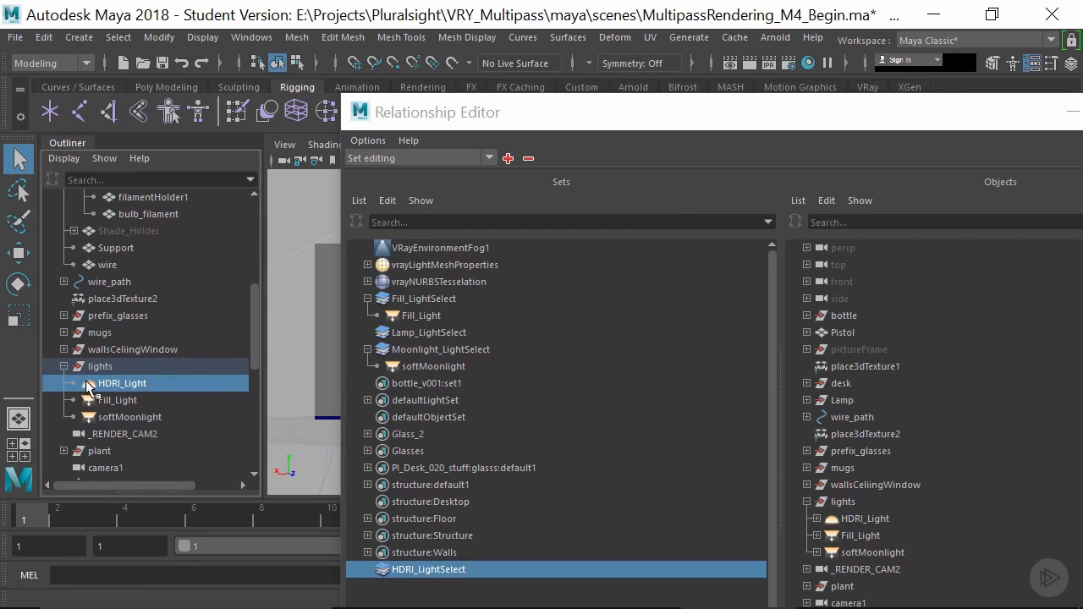
left_click(415, 568)
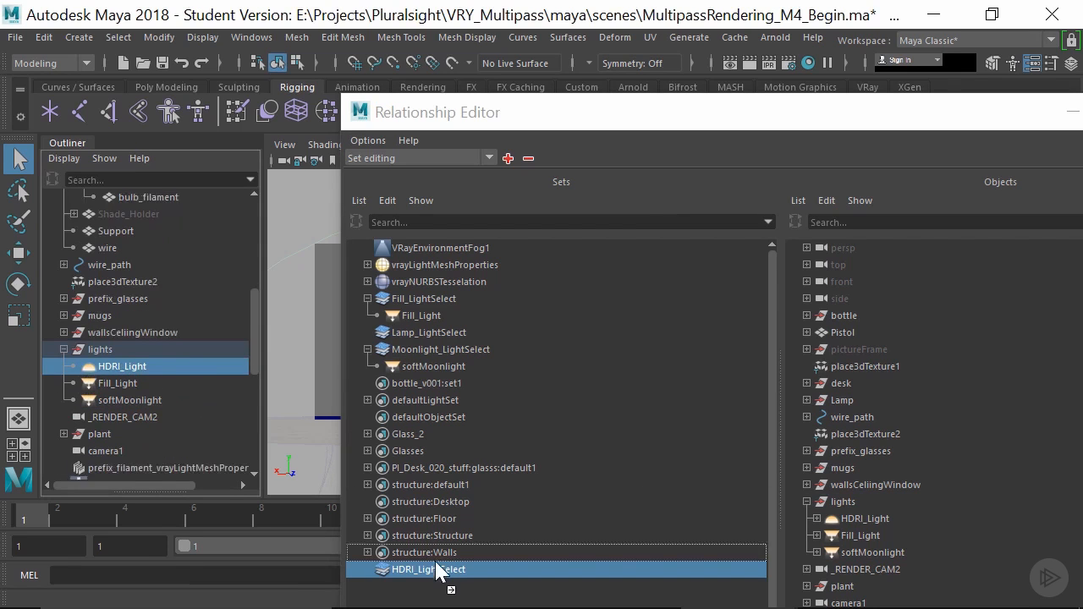
left_click(366, 569)
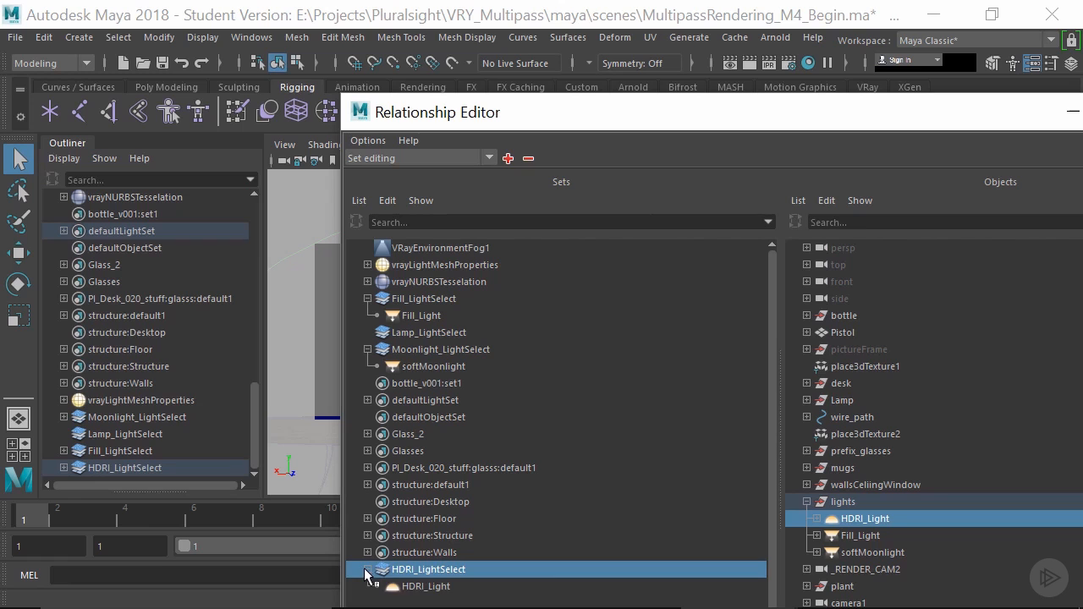
- Try to add bulb_filament from the lamp's prefix_bulbFilament group to the Lamp_LightSelect set
left_click(423, 333)
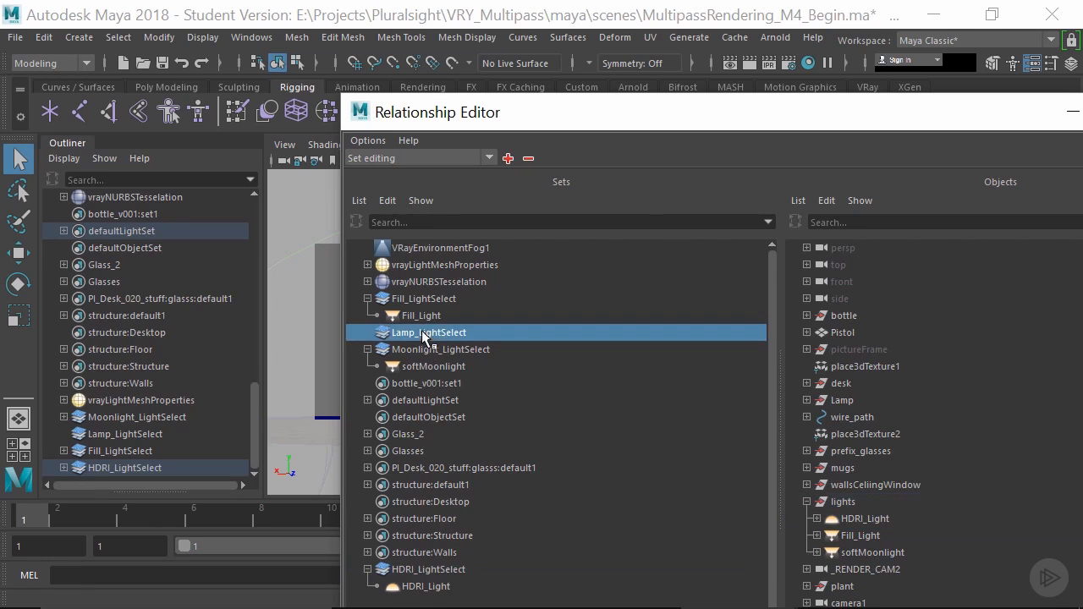
scroll(169, 333, "up", 10)
scroll(169, 333, "down", 5)
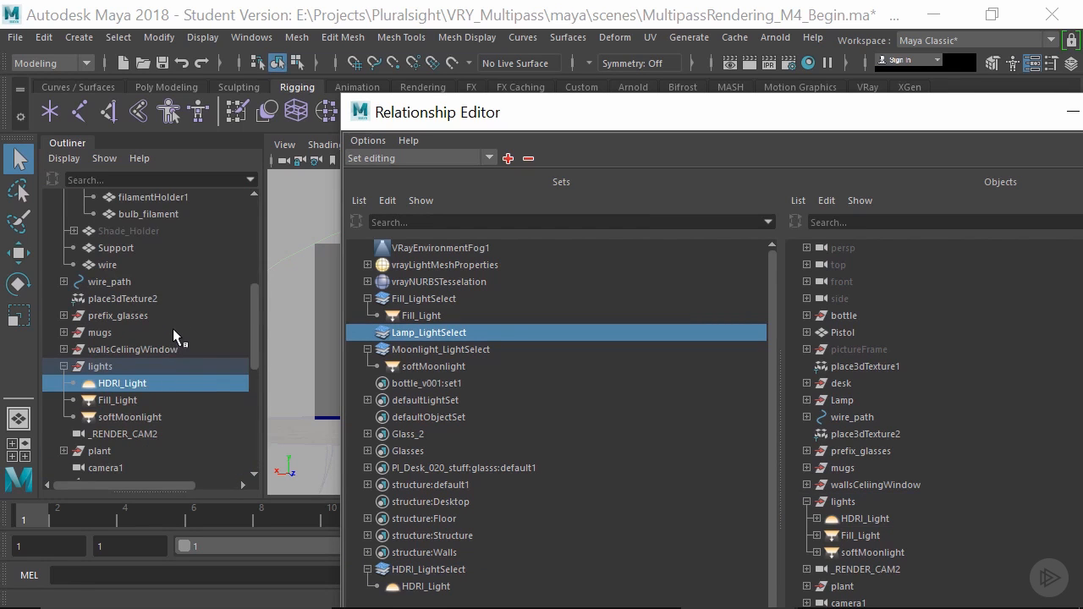
scroll(173, 329, "up", 3)
left_click(148, 348)
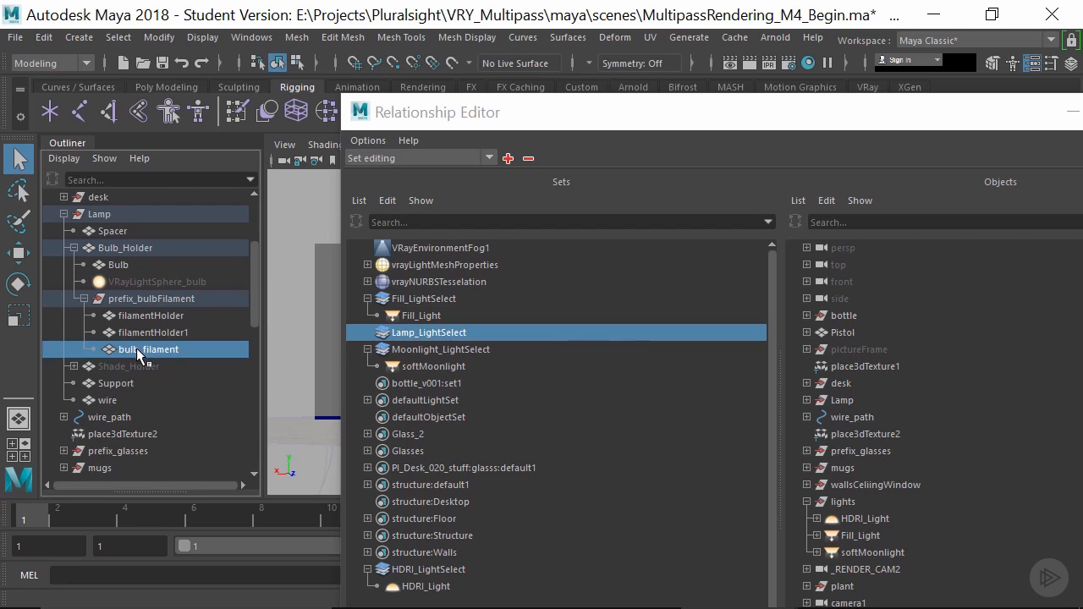
left_click(148, 333, "ctrl")
left_click(173, 349)
middle_click_drag(109, 348, 445, 329)
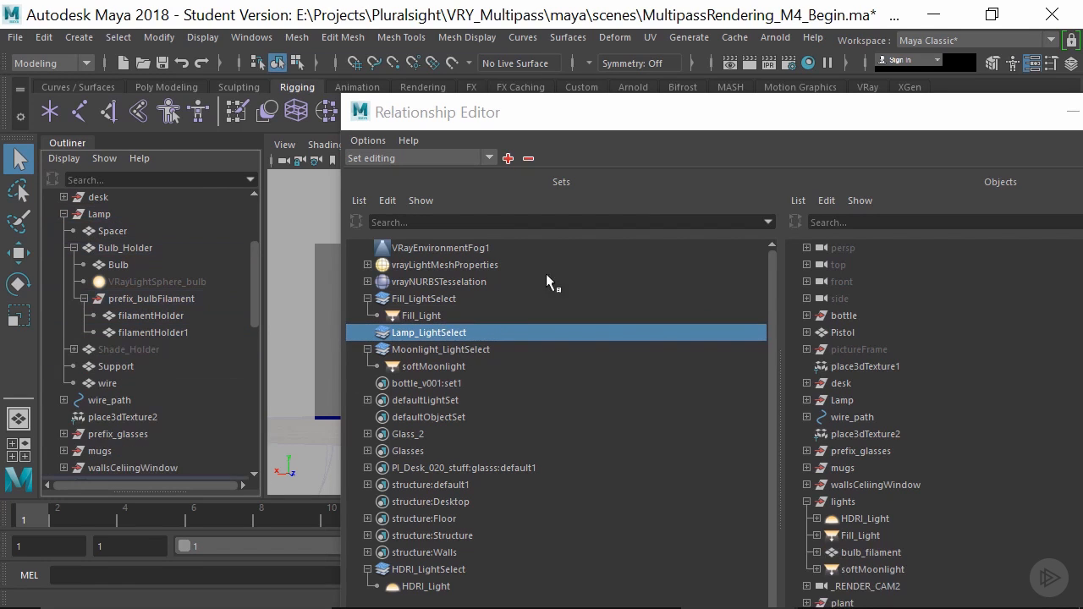
- Shift the Relationship Editor slightly and render the current frame with V-Ray
left_click_drag(599, 111, 609, 122)
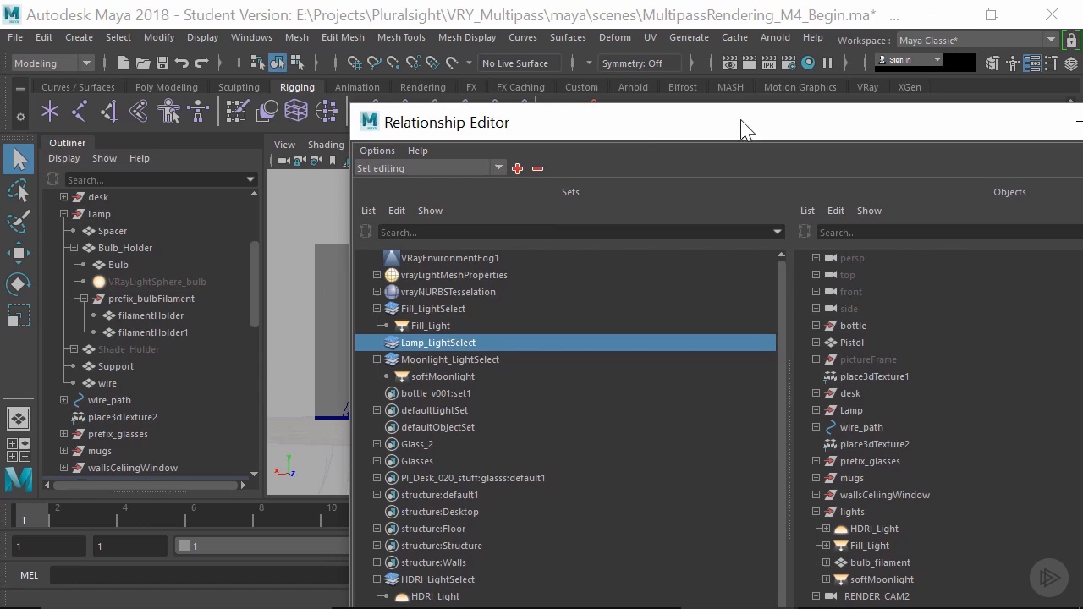
left_click(749, 63)
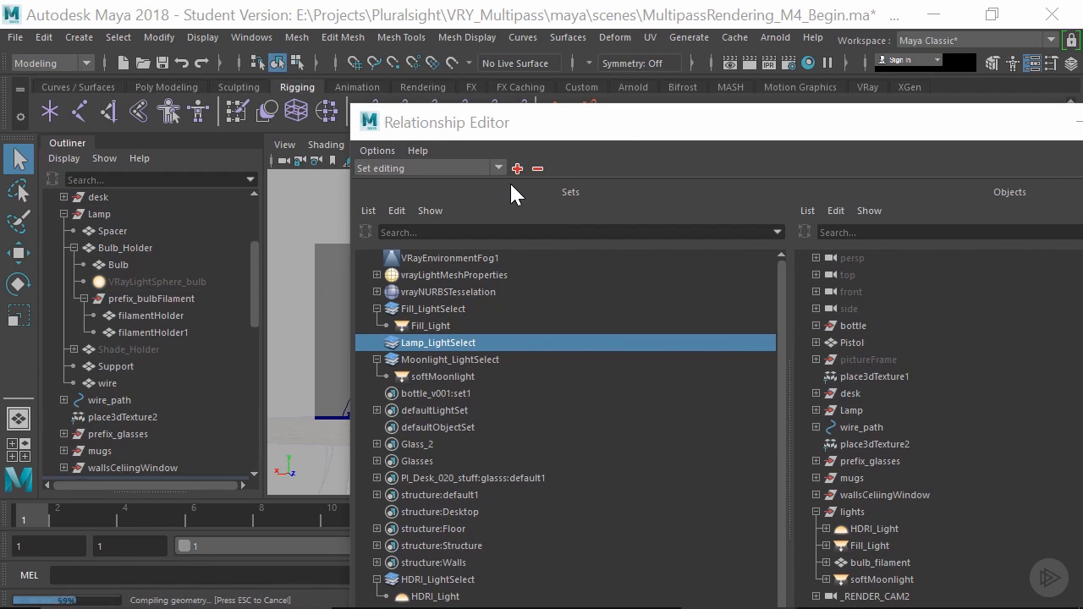